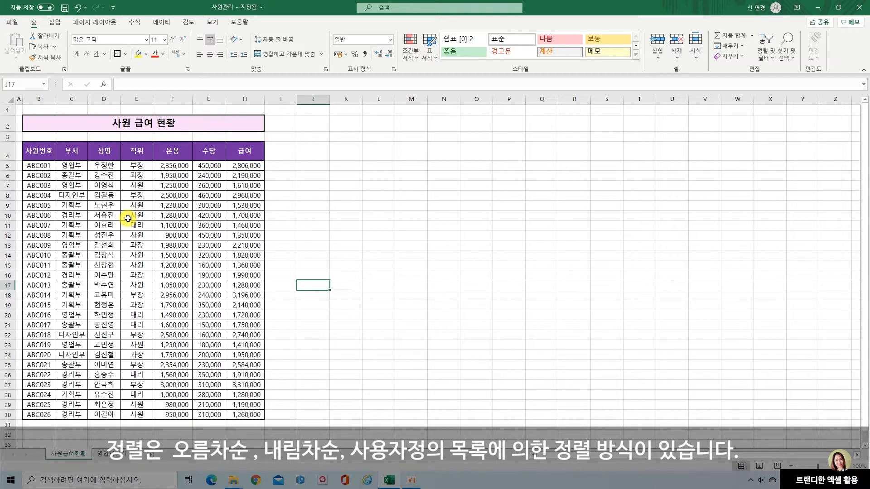
Sort the employee salary table by the 부서 column in ascending order.
left_click(72, 150)
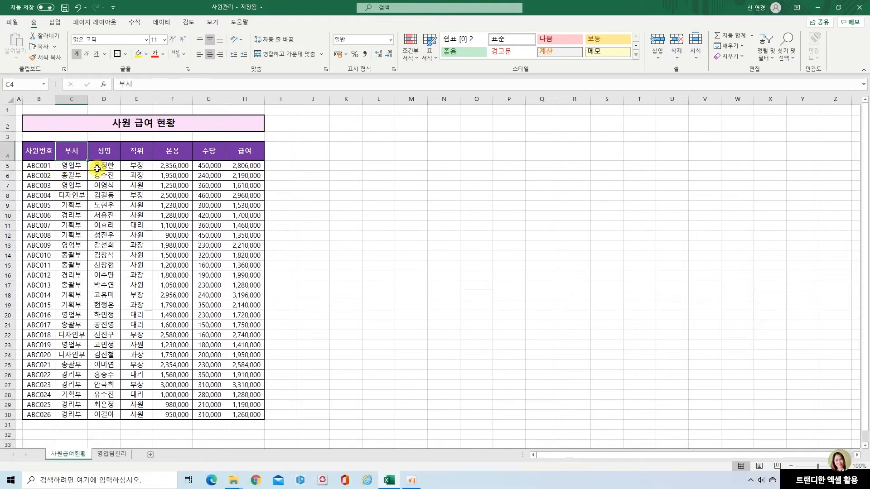
left_click(159, 22)
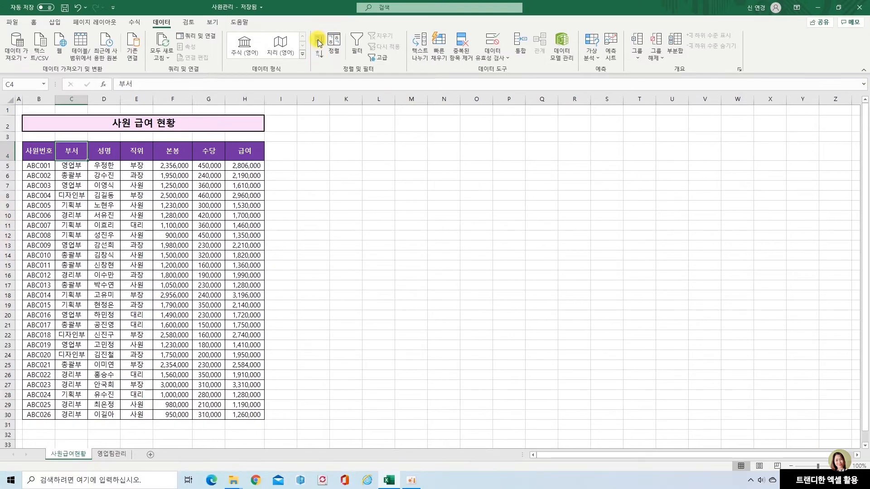
left_click(317, 39)
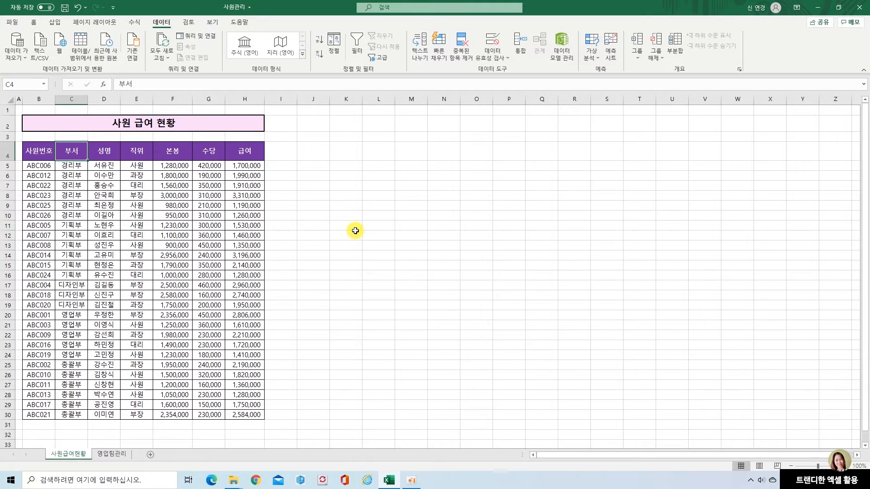
Undo the ascending sort on the 부서 column and deselect the table.
key("ctrl+z")
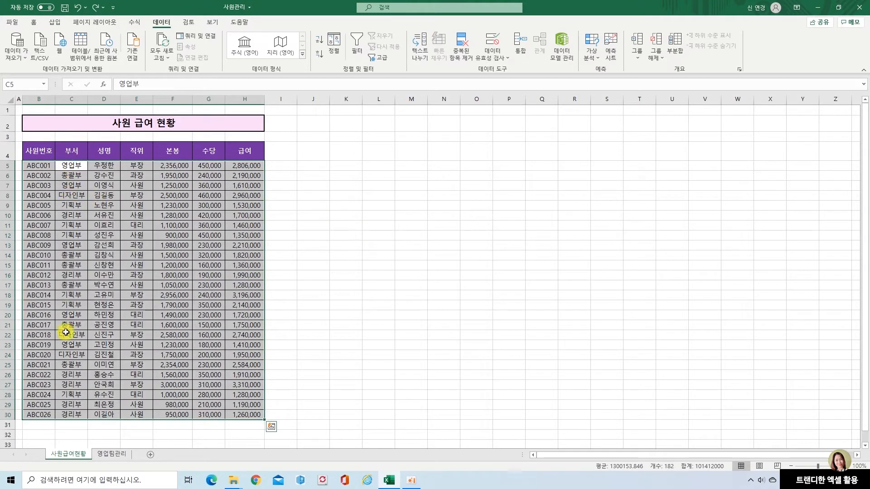
left_click(337, 200)
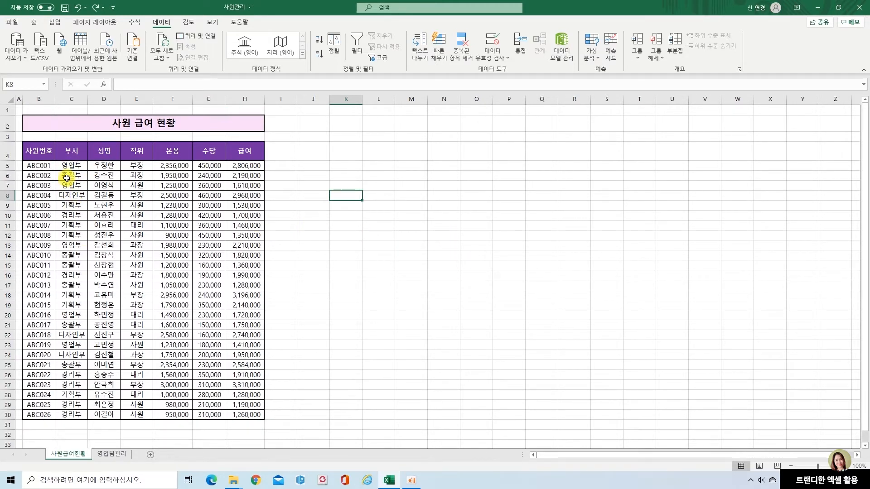
Start a custom sort of the salary table with 부서 as the primary sort key.
left_click(39, 154)
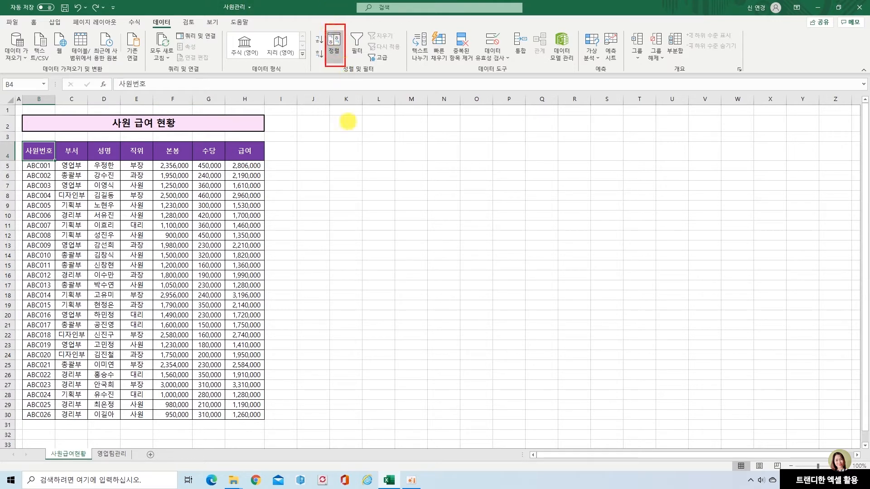
left_click(334, 45)
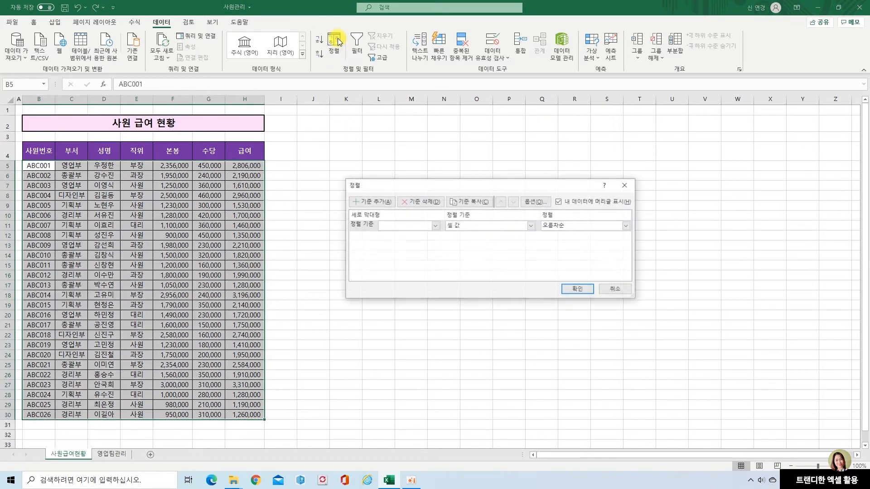
left_click_drag(431, 188, 358, 129)
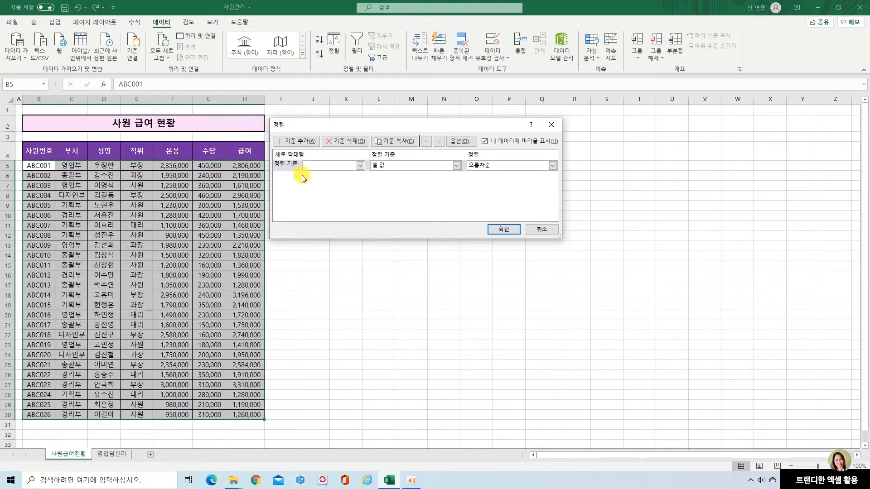
left_click(360, 165)
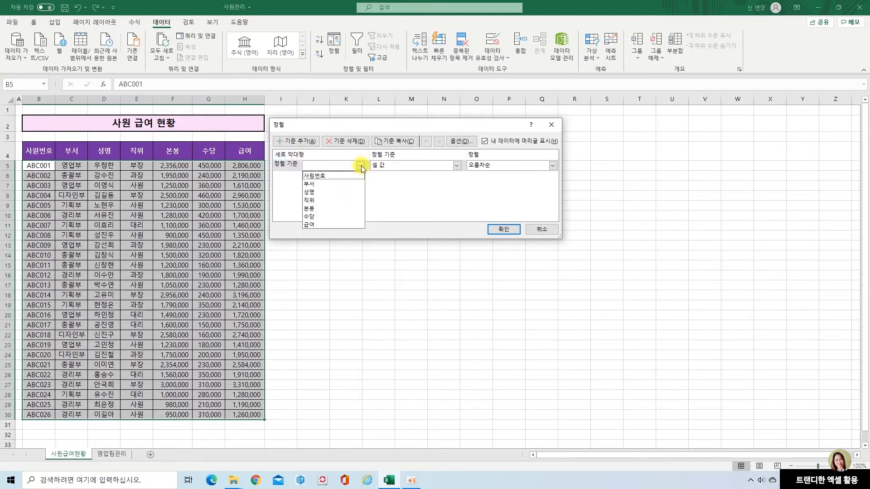
left_click(310, 185)
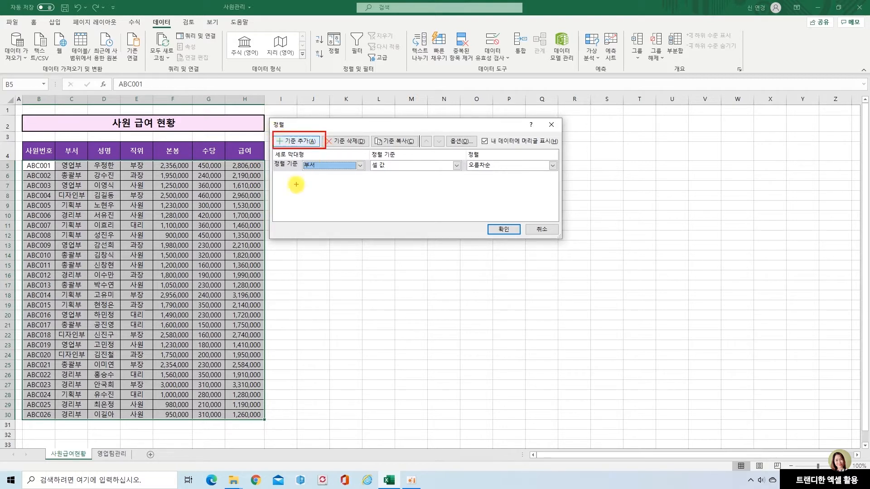
Add a second sort level based on the 직위 column.
left_click(290, 141)
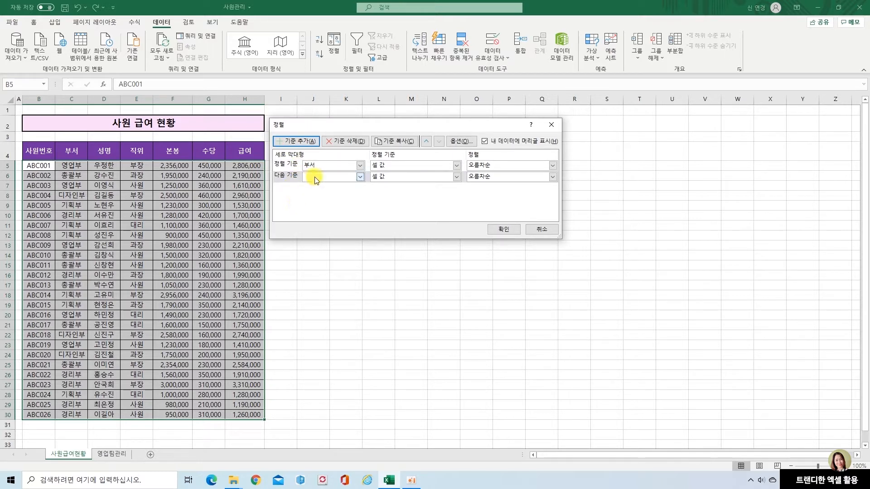
left_click(361, 177)
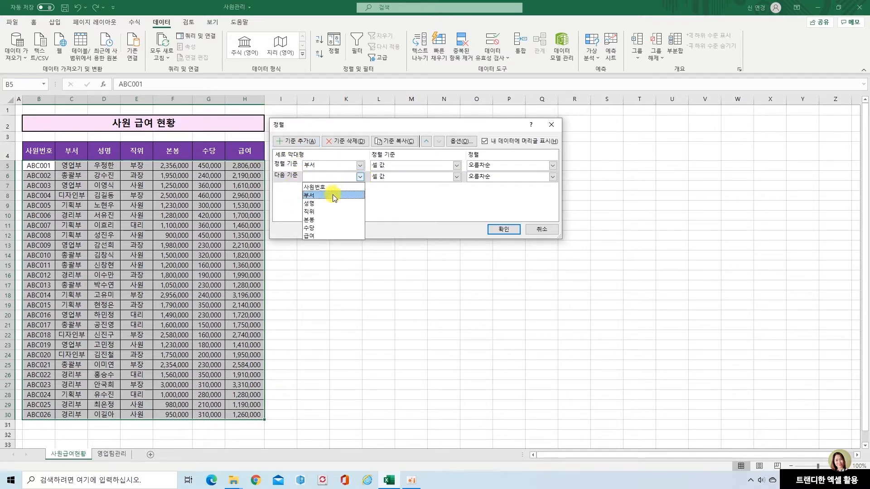
left_click(328, 212)
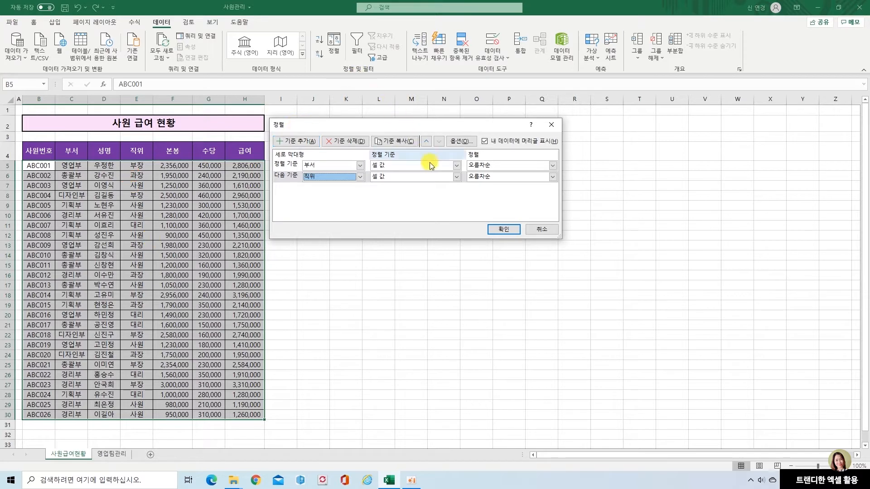
Create the custom list 사장, 부장, 과장, 대리, 사원 as the order for the 직위 level and apply the sort.
left_click(553, 178)
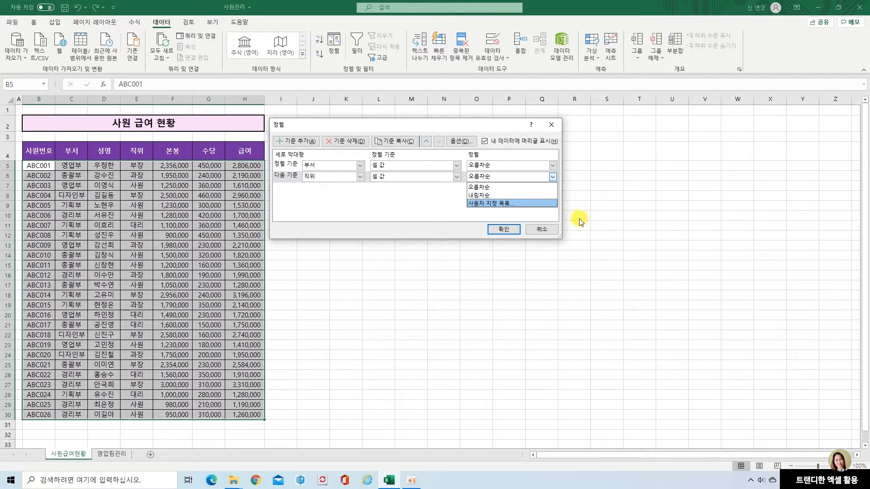
left_click(498, 203)
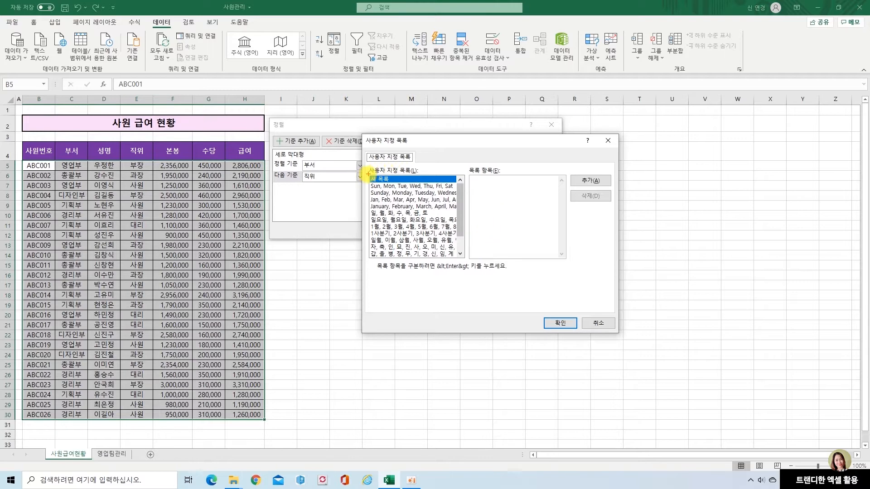
key("Escape")
left_click(482, 198)
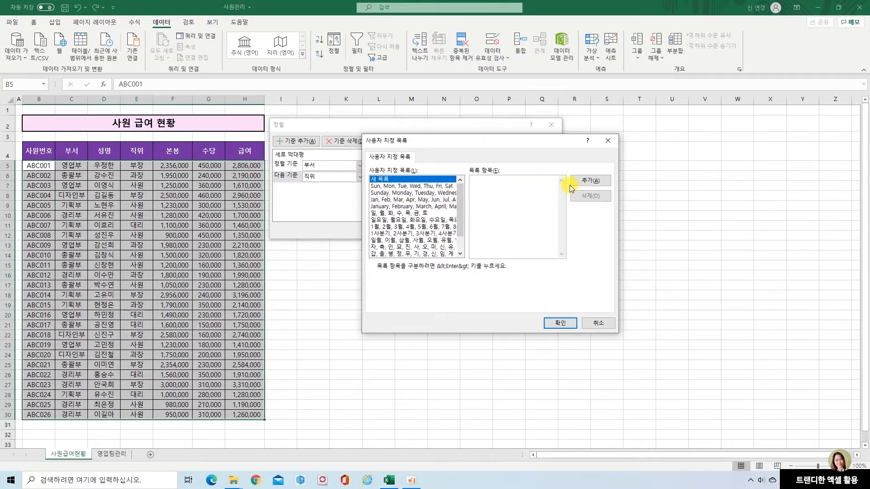
type("사장")
key("Return")
type("부장")
key("Return")
type("과장")
key("Return")
type("대리")
key("Return")
type("사원")
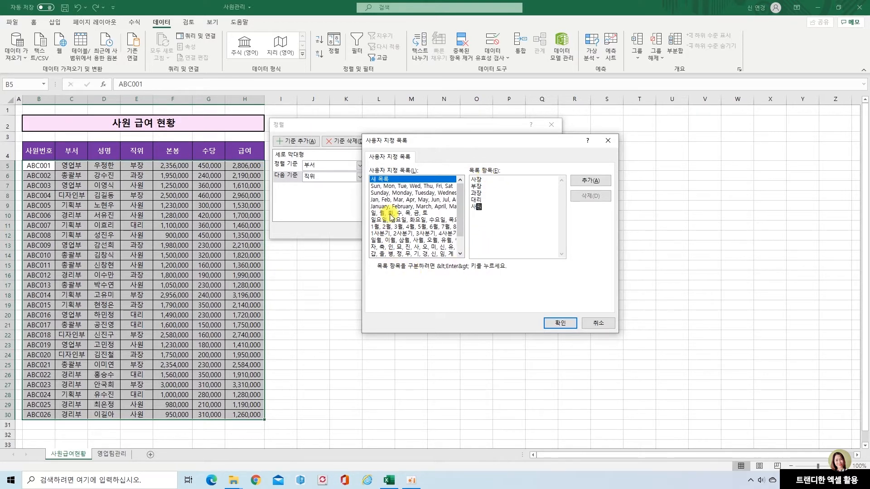
left_click(591, 181)
left_click(572, 324)
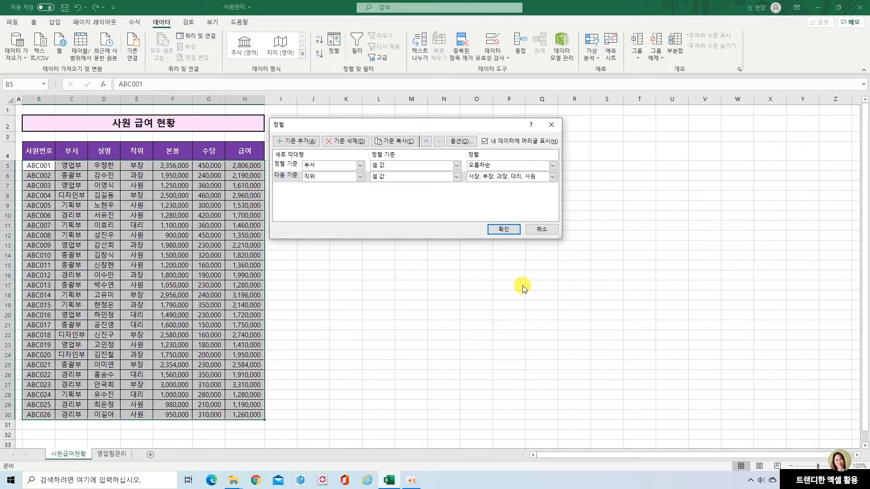
left_click(513, 232)
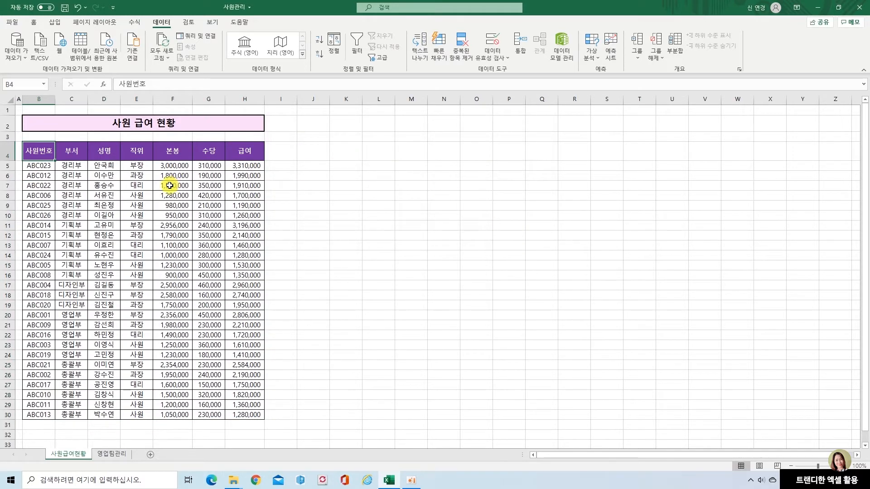
mouse_move(56, 155)
left_mouse_down()
mouse_move(85, 194)
mouse_move(89, 220)
left_mouse_up()
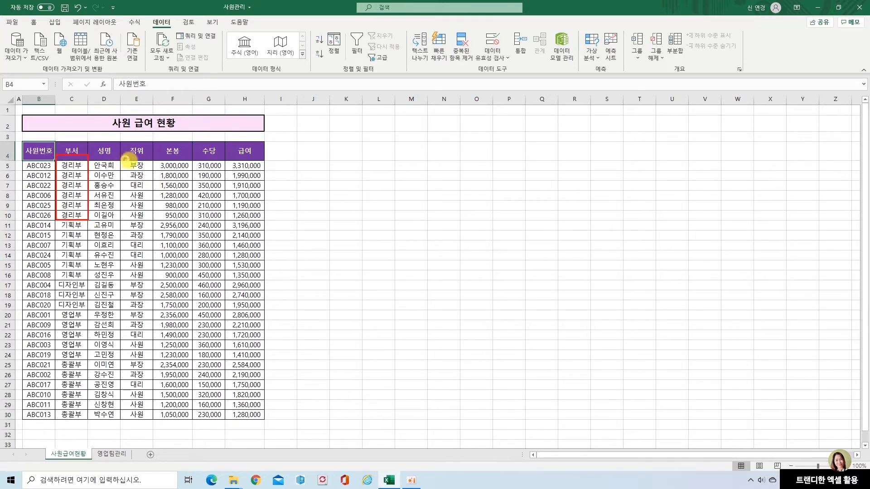
mouse_move(125, 160)
left_mouse_down()
mouse_move(146, 169)
mouse_move(145, 221)
left_mouse_up()
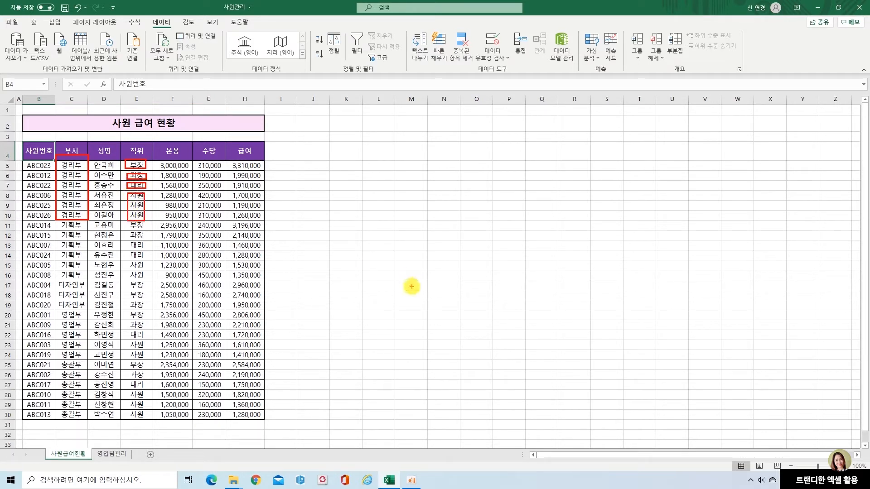
key("Escape")
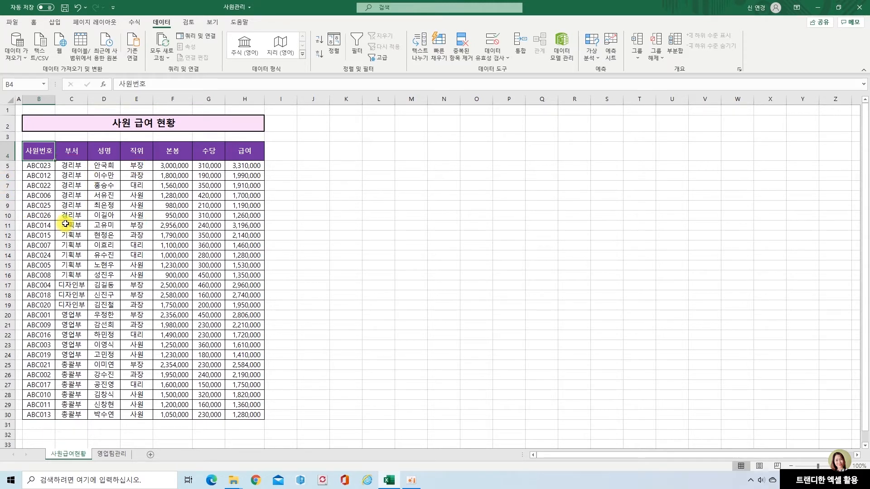
left_click_drag(56, 221, 87, 280)
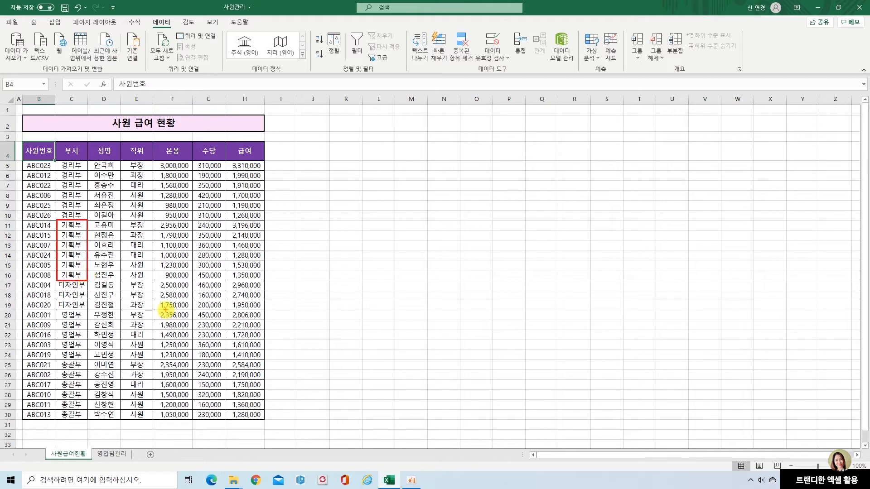
mouse_move(123, 221)
left_mouse_down()
mouse_move(149, 263)
mouse_move(149, 280)
left_mouse_up()
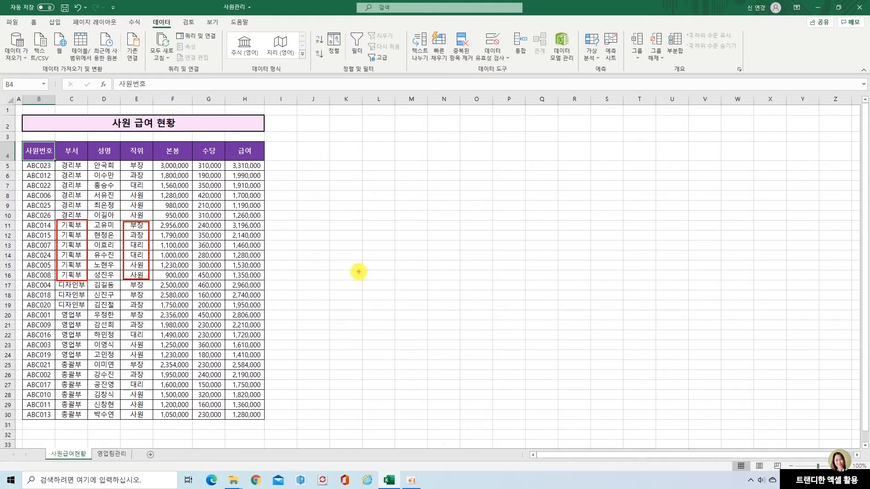
key("Escape")
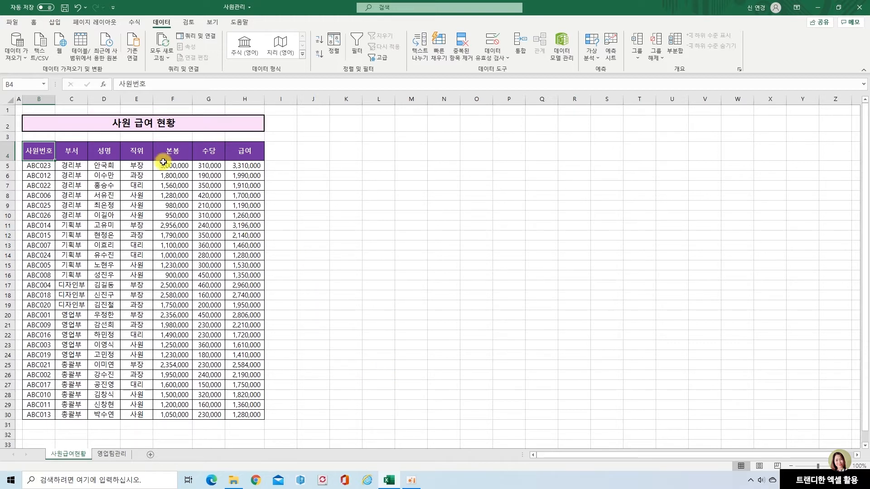
Reopen the table's sort settings and delete the secondary 직위 level.
left_click(135, 151)
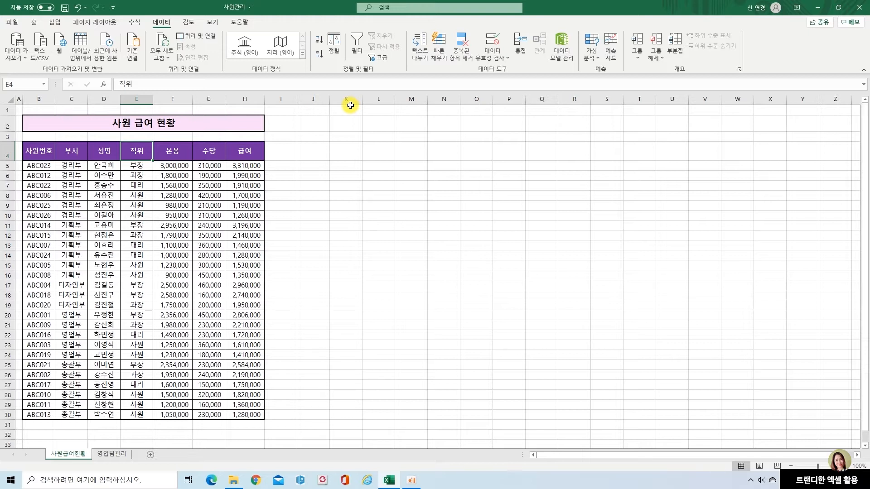
left_click(334, 45)
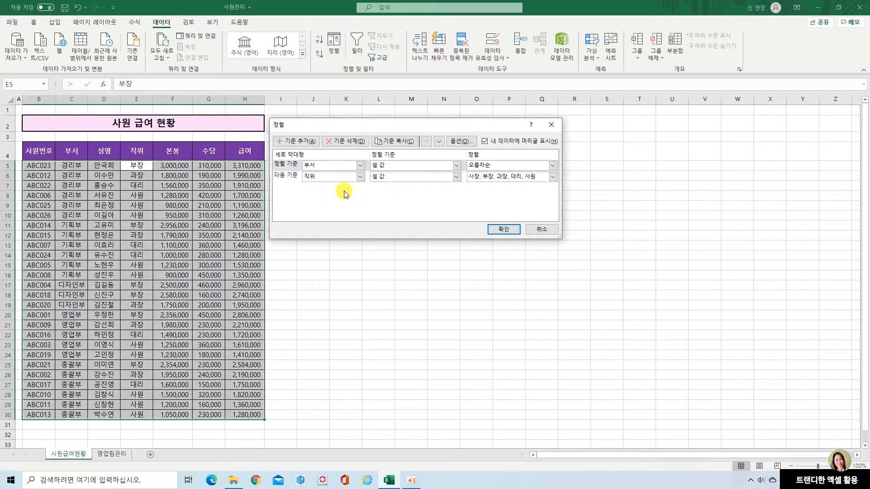
left_click(333, 176)
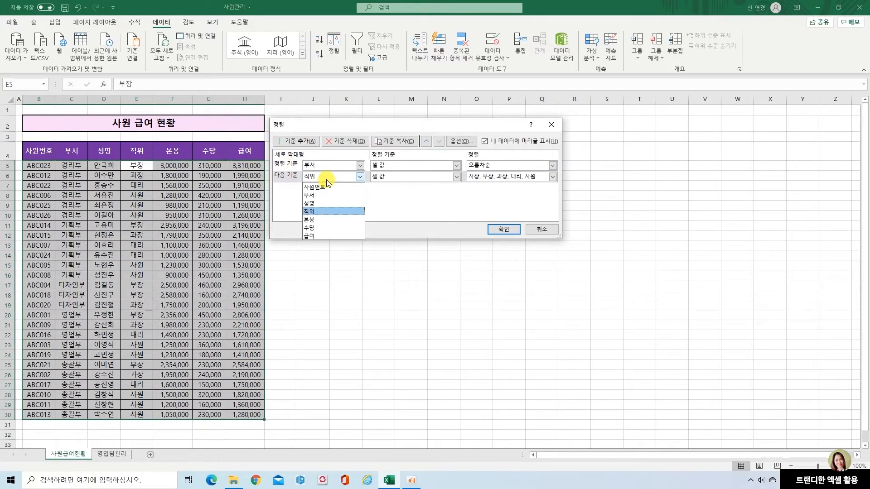
left_click(286, 176)
left_click(343, 141)
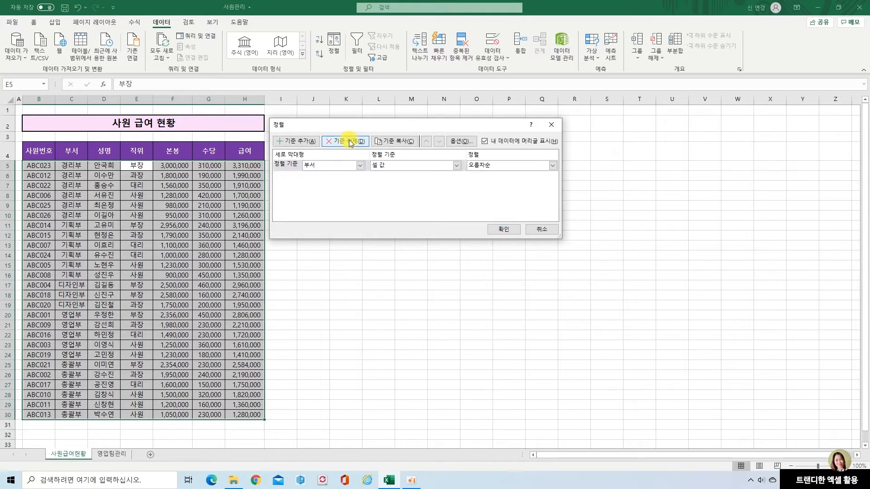
Sort the table by 직위 alone, using the custom list 사장, 부장, 과장, 대리, 사원 as the order.
left_click(357, 168)
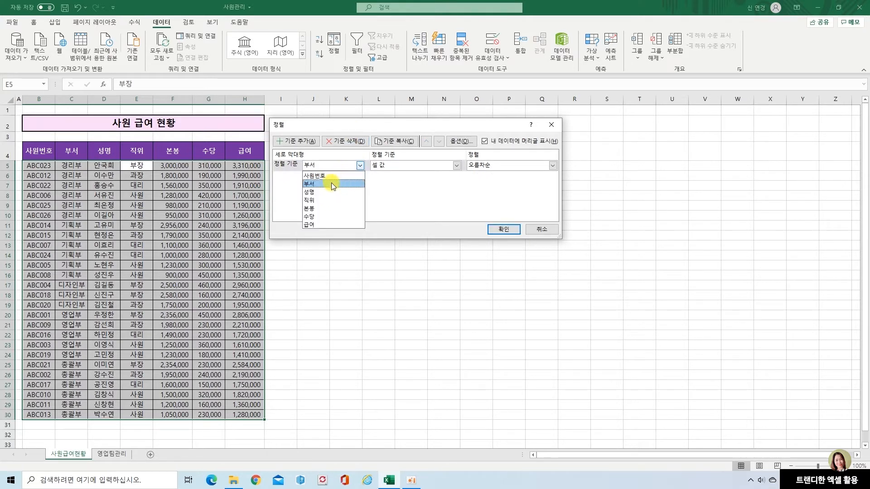
left_click(324, 198)
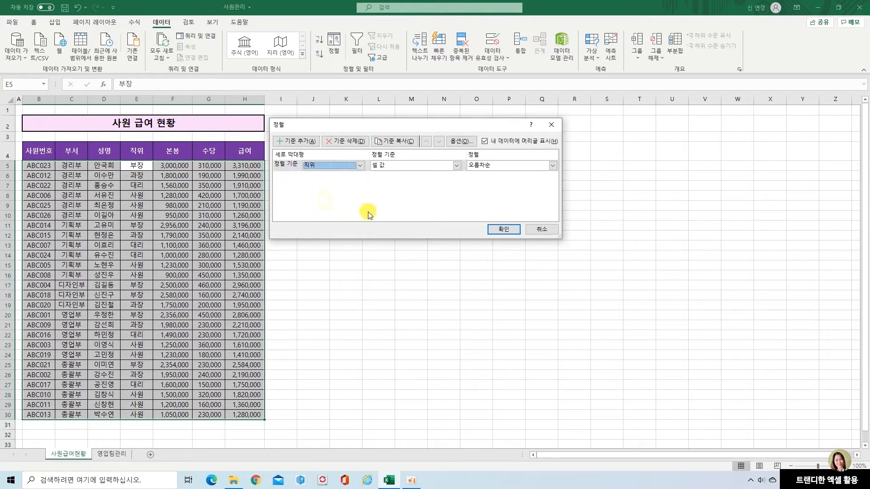
left_click(553, 165)
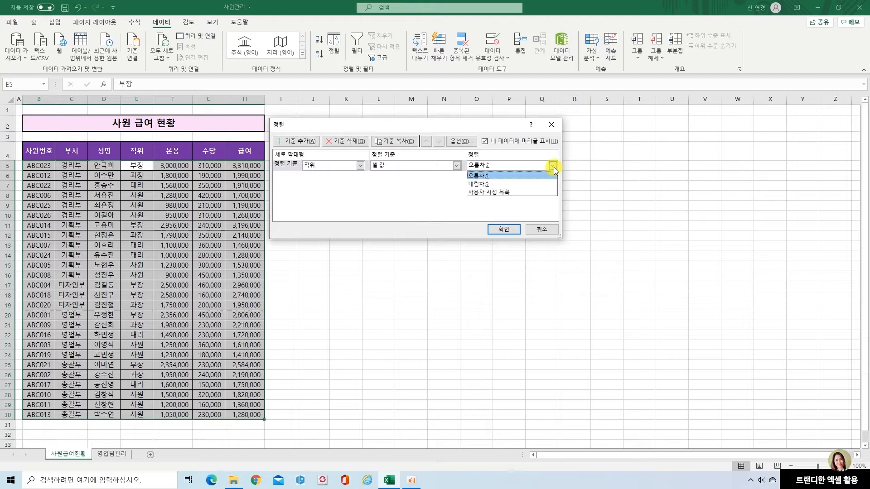
left_click(526, 193)
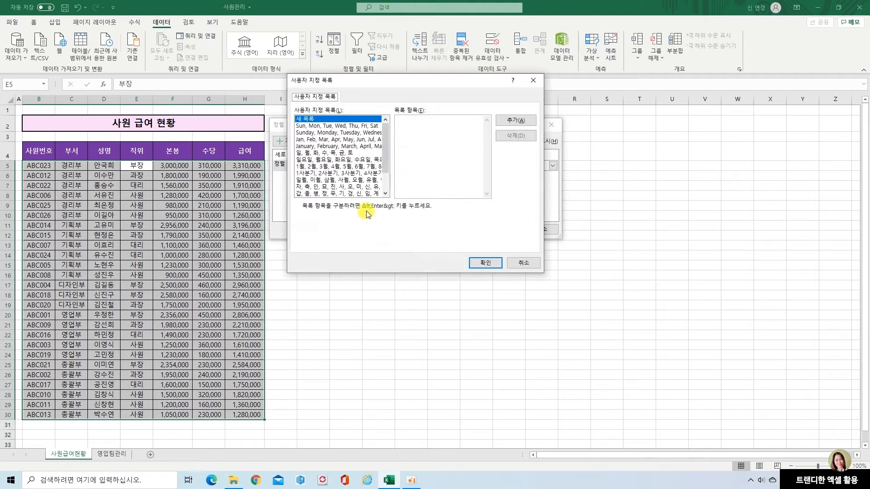
scroll(375, 191, "down", 3)
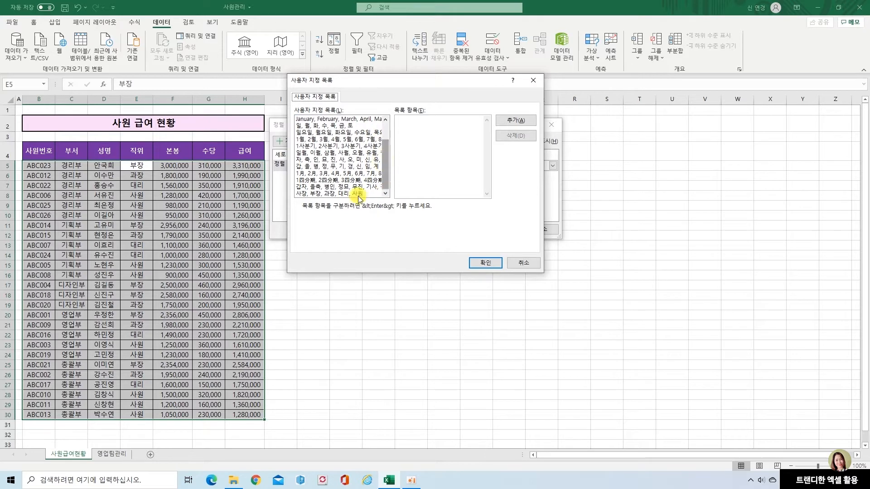
left_click(328, 194)
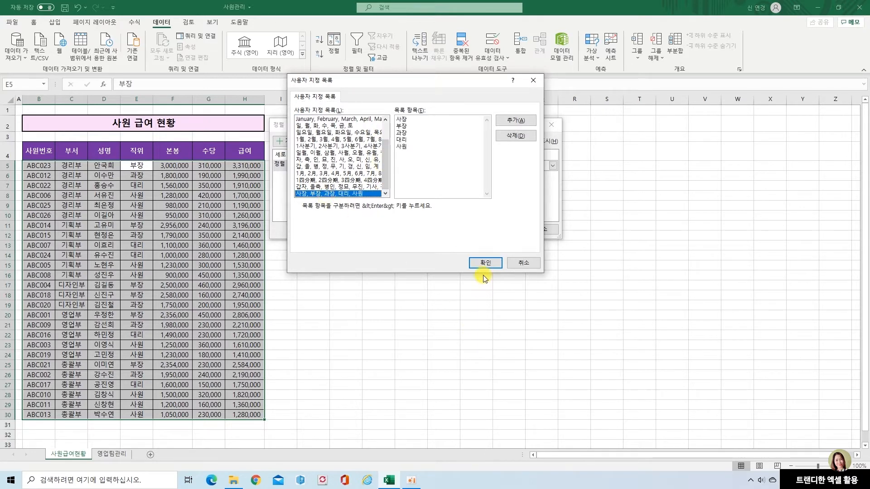
left_click(486, 263)
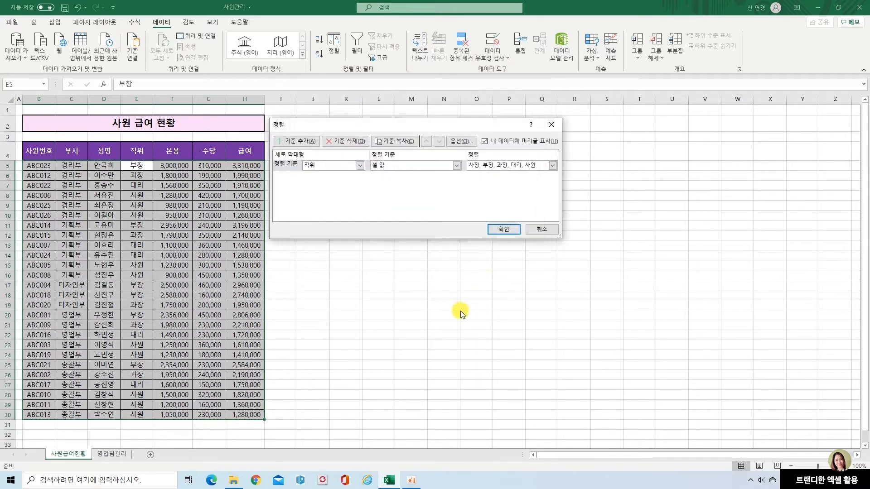
left_click(511, 229)
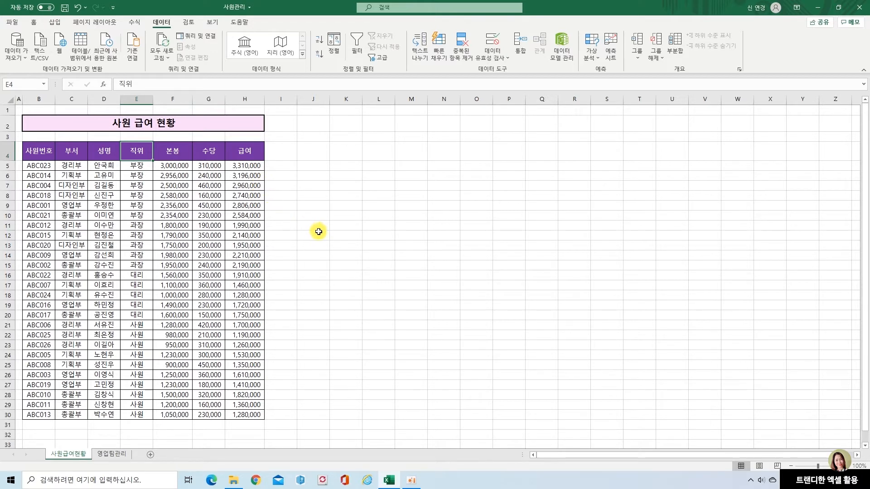
Insert a blank row below the last 부장 record and total the 본봉 values F5:F10 in it with AutoSum.
left_click(8, 225)
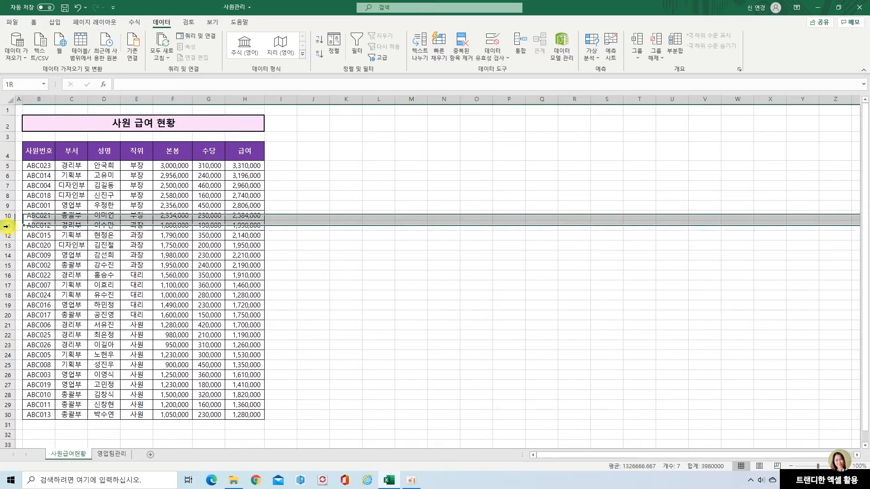
right_click(8, 227)
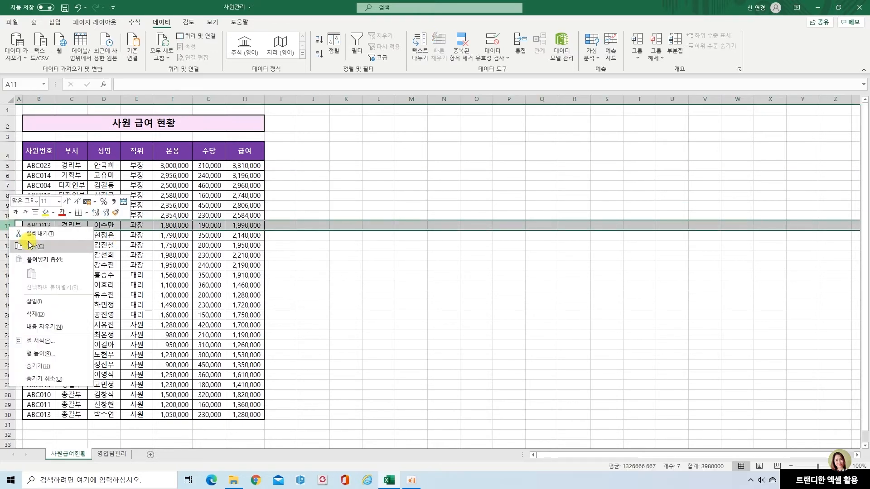
left_click(45, 301)
left_click(181, 225)
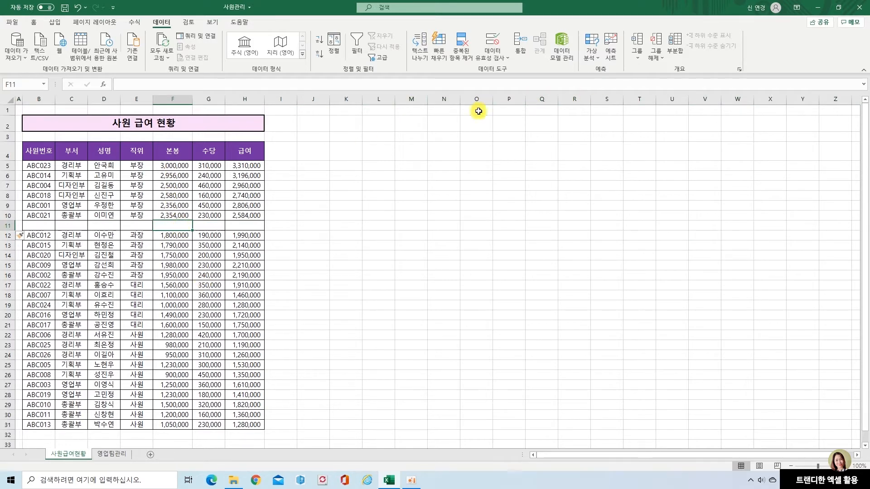
left_click(34, 23)
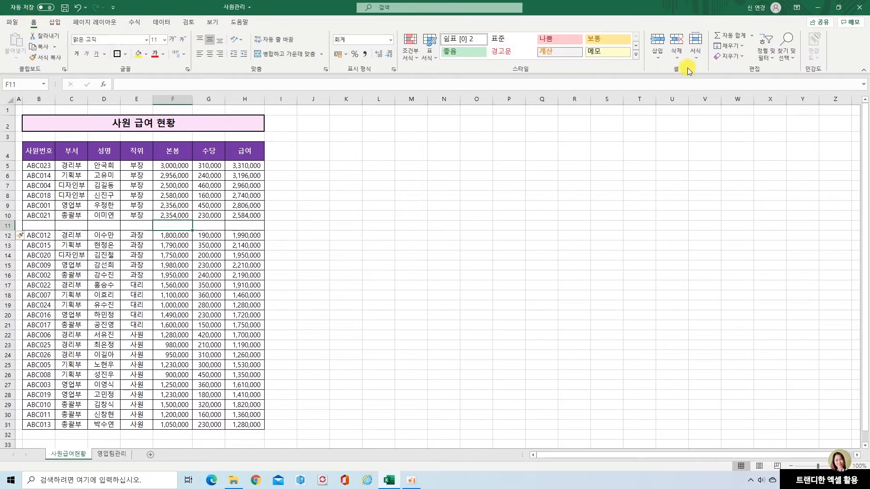
left_click(752, 35)
left_click(736, 47)
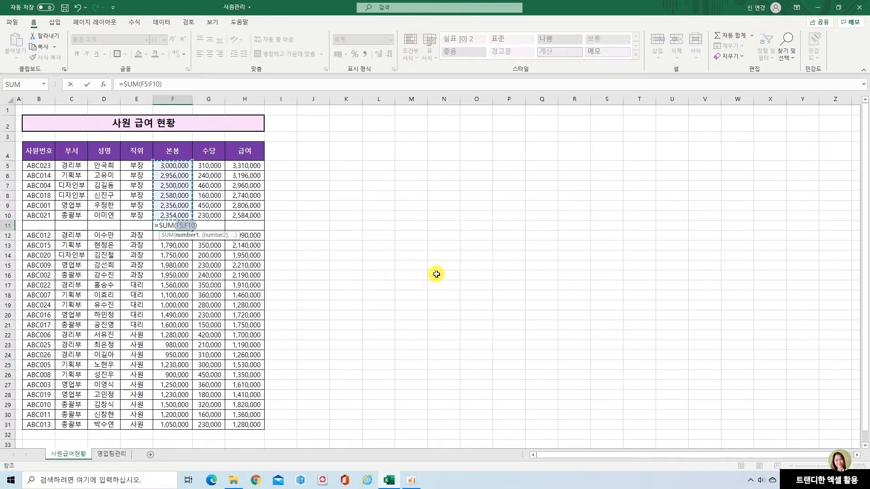
key("Return")
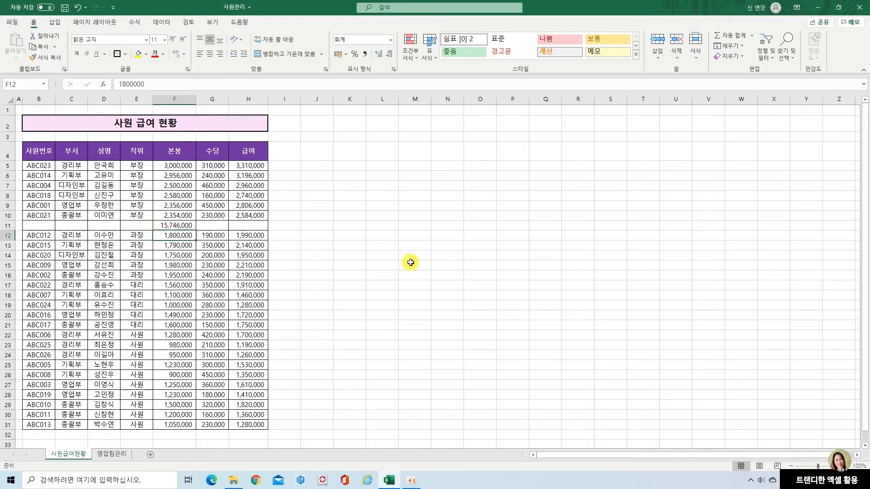
Undo the 본봉 total and the row insertion, and clear the row selection.
key("ctrl+z")
key("ctrl+z")
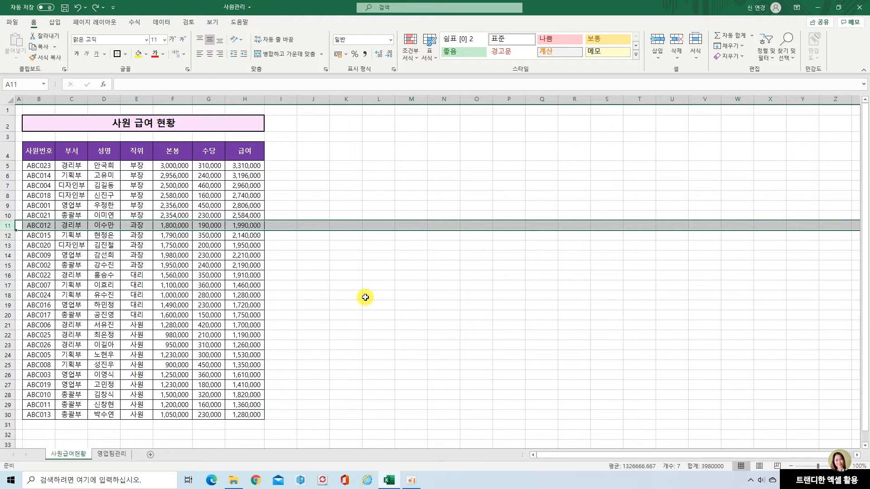
left_click(209, 255)
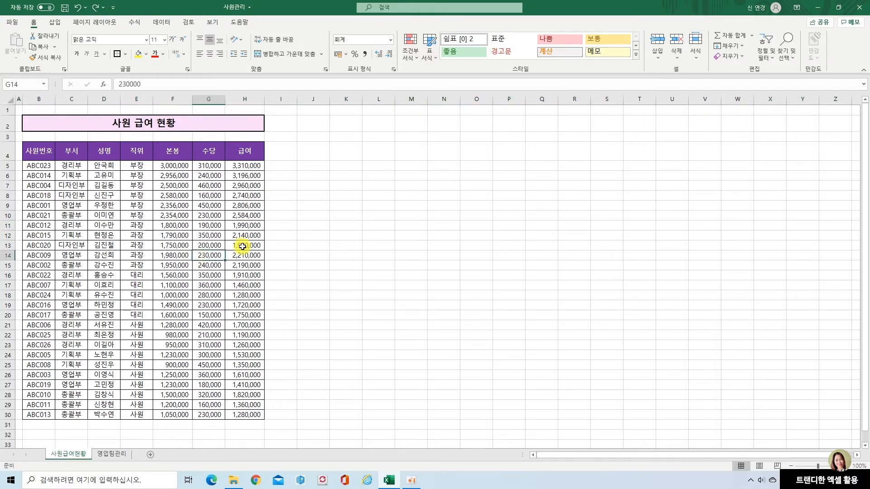
Start a subtotal on the salary table, grouped by 직위 with 합계 as the function.
left_click(39, 168)
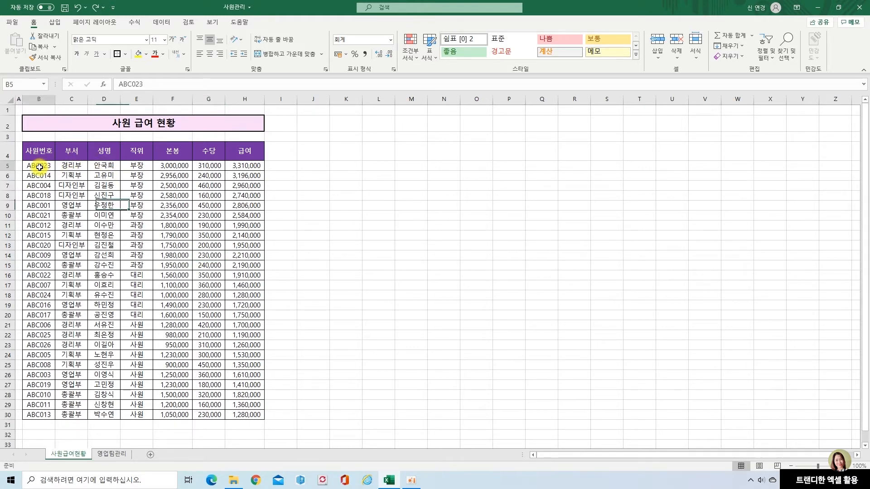
left_click(162, 22)
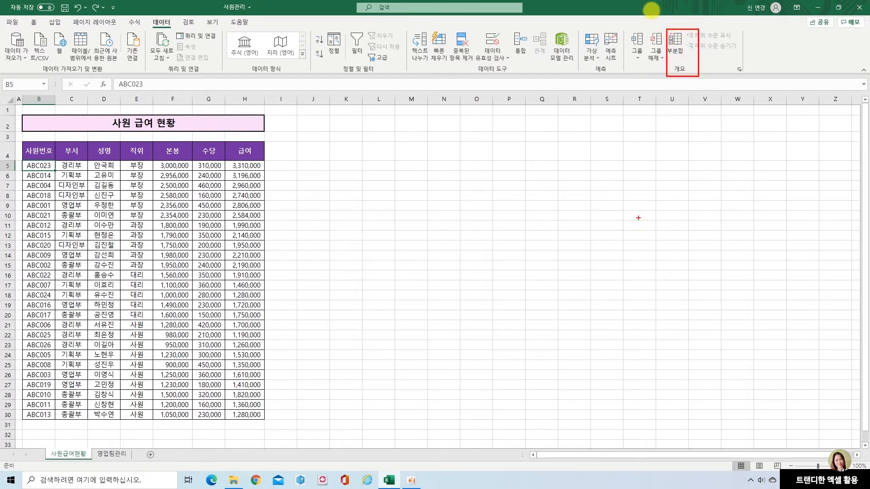
left_click(676, 45)
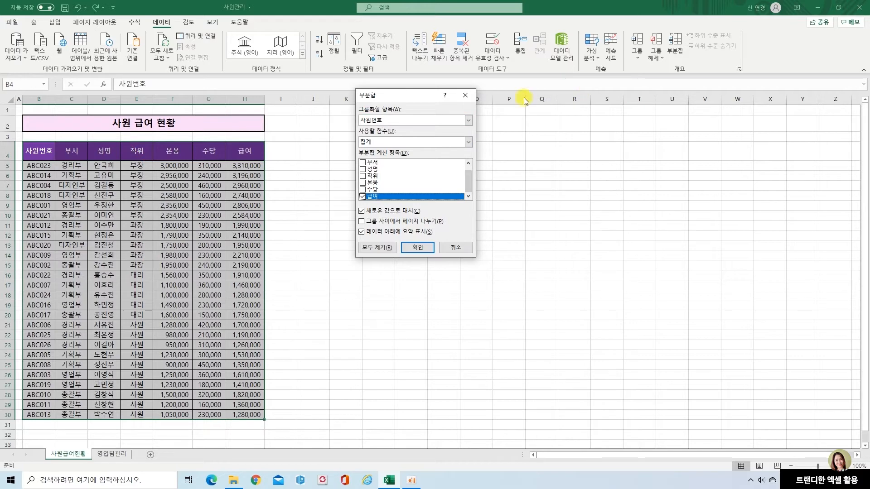
left_click(469, 121)
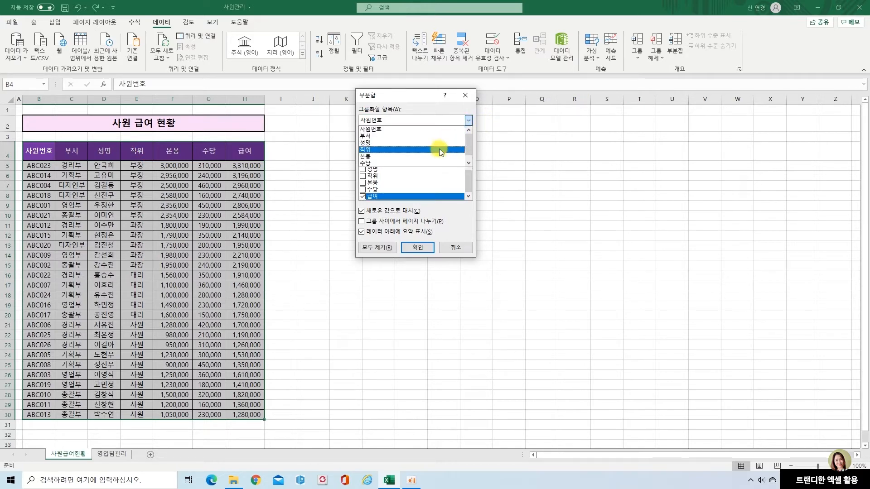
left_click(440, 149)
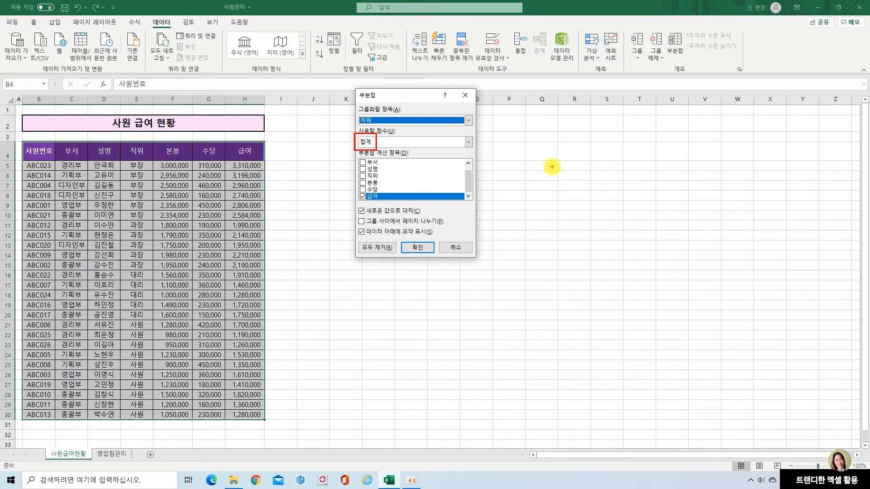
left_click(467, 143)
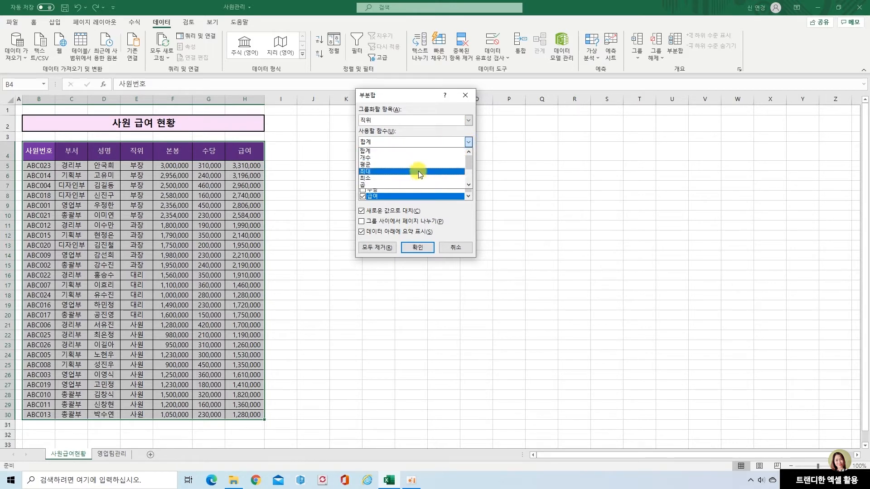
left_click(415, 151)
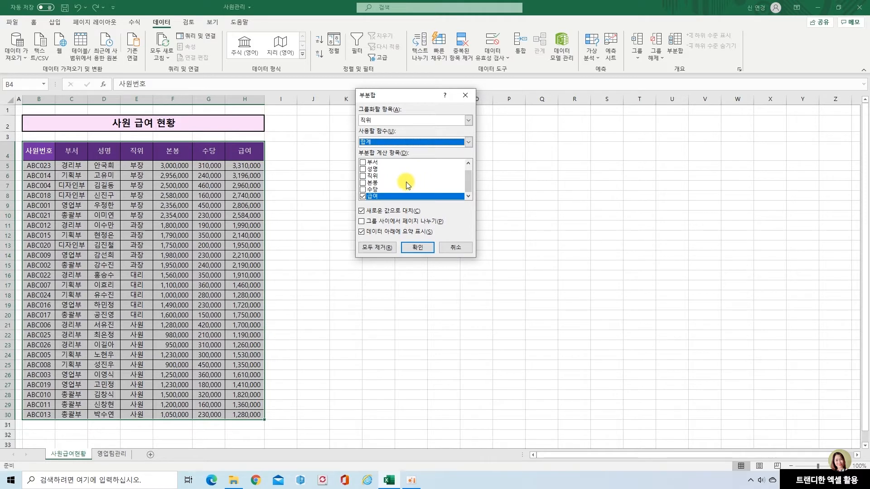
Add 수당 and 본봉 to 급여 as the subtotal items and apply the subtotal.
left_click(363, 189)
left_click(363, 183)
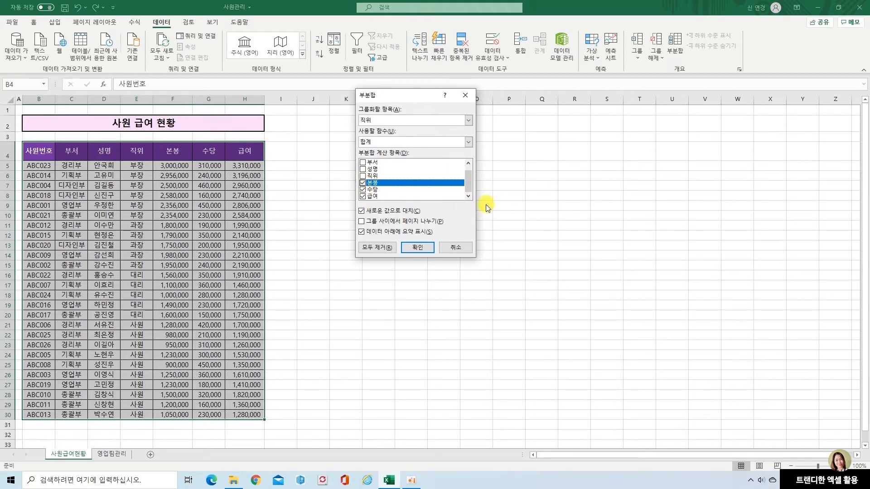
left_click(361, 210)
left_click(424, 249)
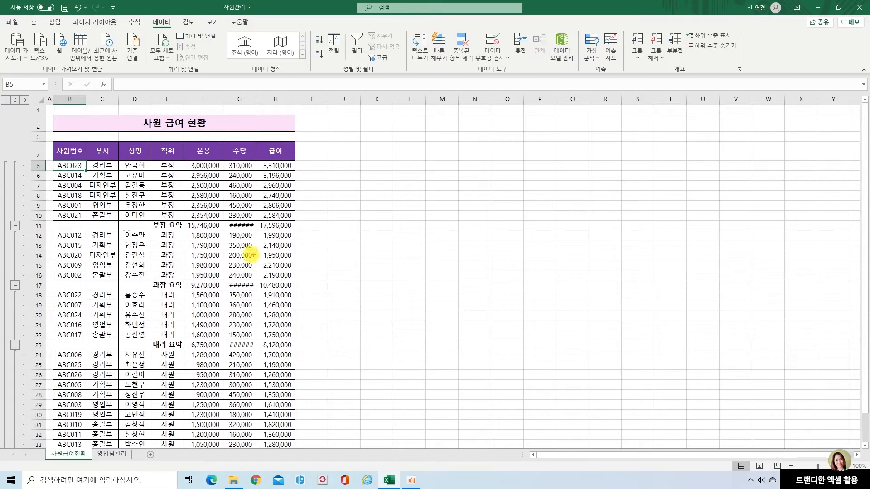
Autofit the 수당 column's width and inspect the 수당 and 본봉 subtotal formulas in the 부장 summary row.
left_click_drag(224, 222, 262, 234)
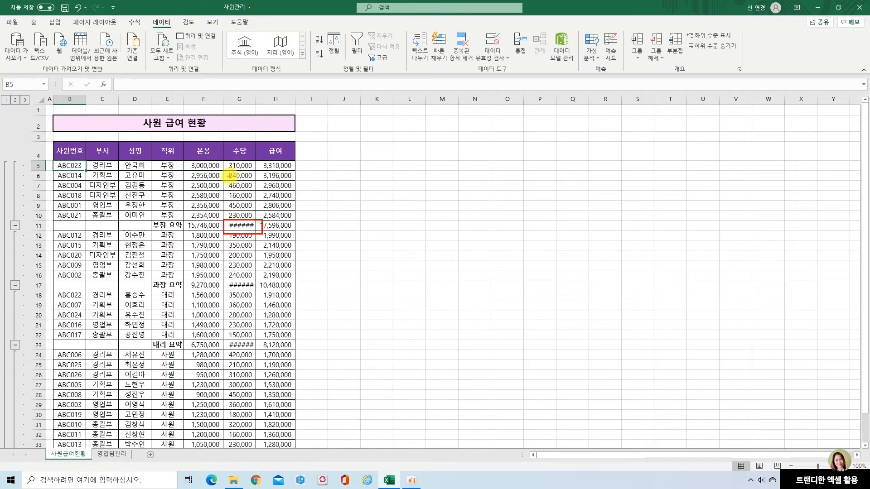
key("Escape")
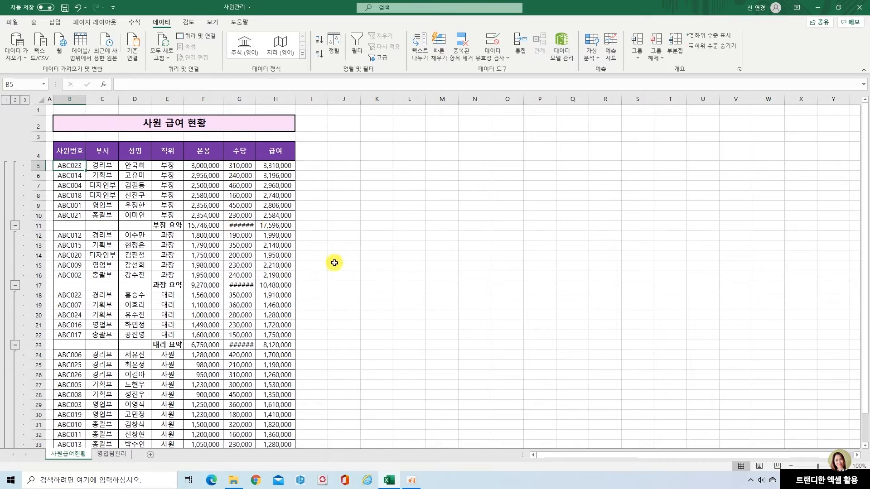
double_click(257, 97)
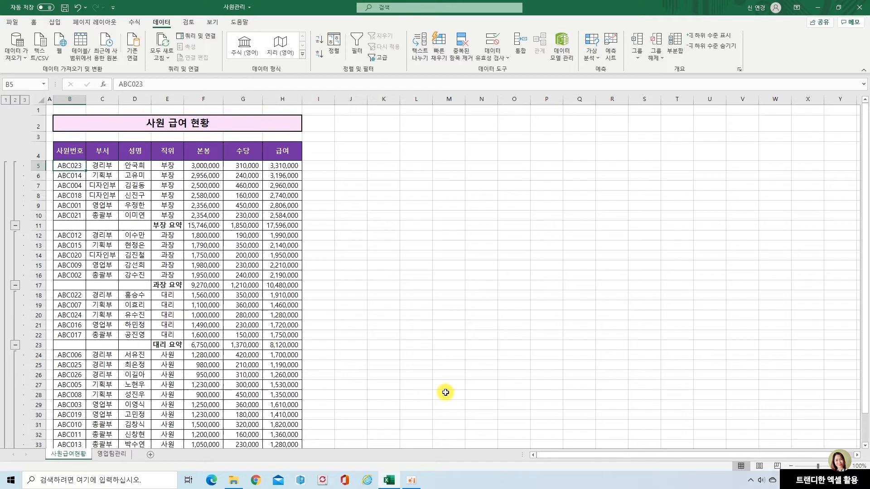
left_click(251, 226)
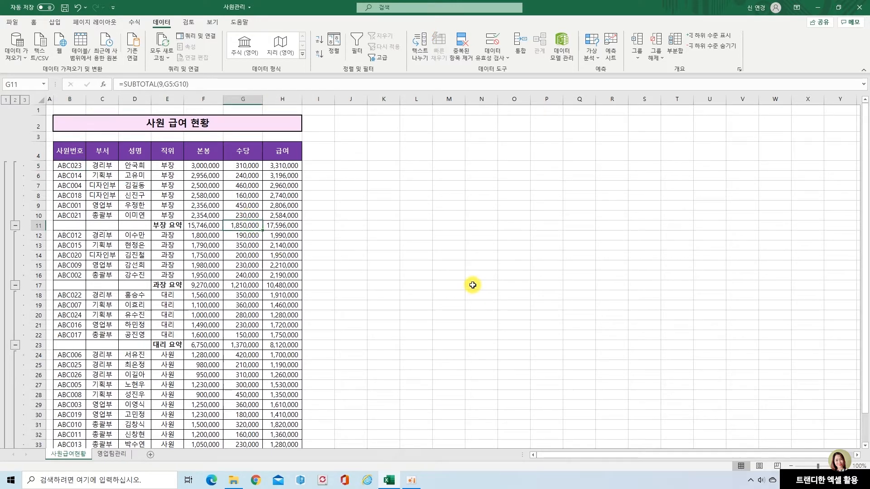
left_click(200, 228)
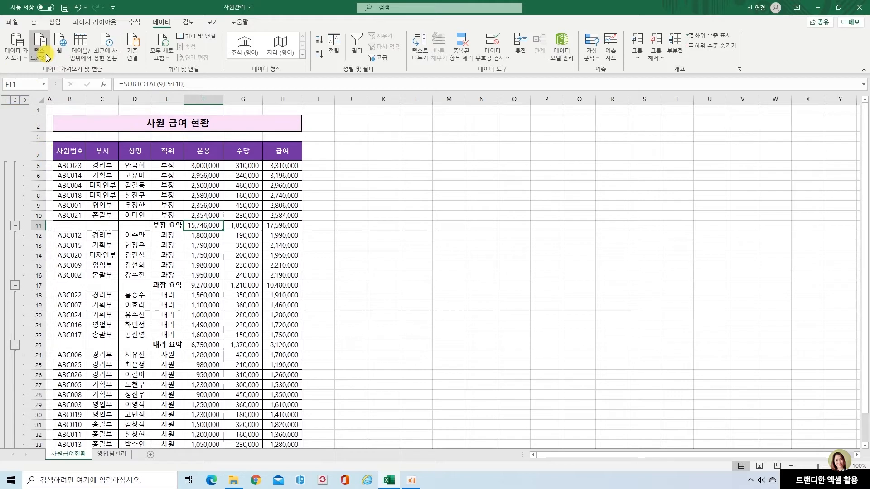
View the subtotaled table at outline level 1, level 2 and level 3.
left_click(5, 100)
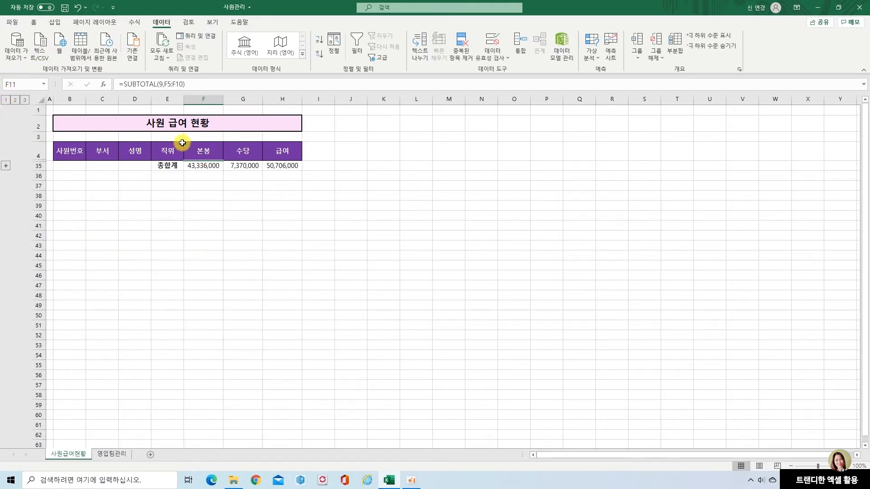
left_click(15, 100)
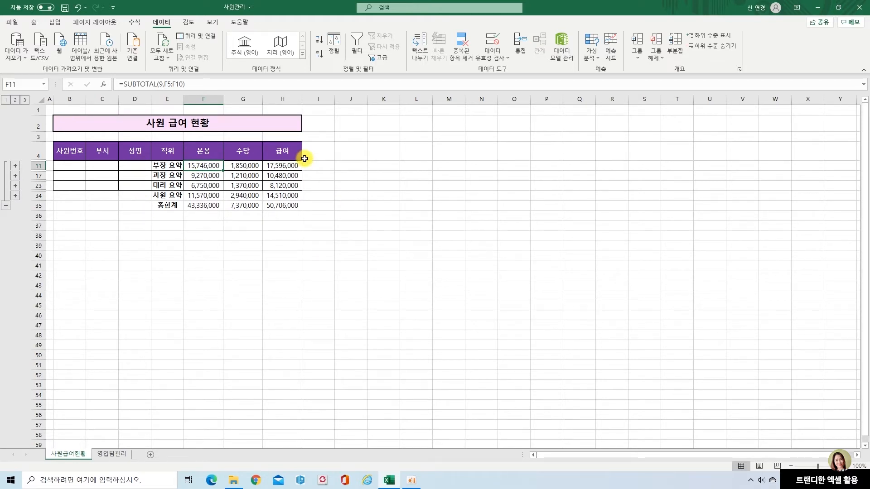
left_click(26, 101)
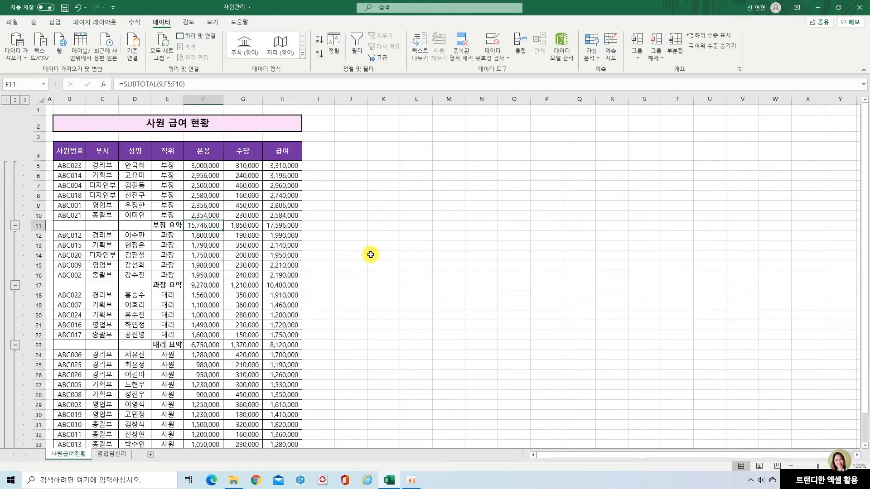
Collapse the detail rows of the 부장, 과장 and 대리 groups.
left_click(15, 227)
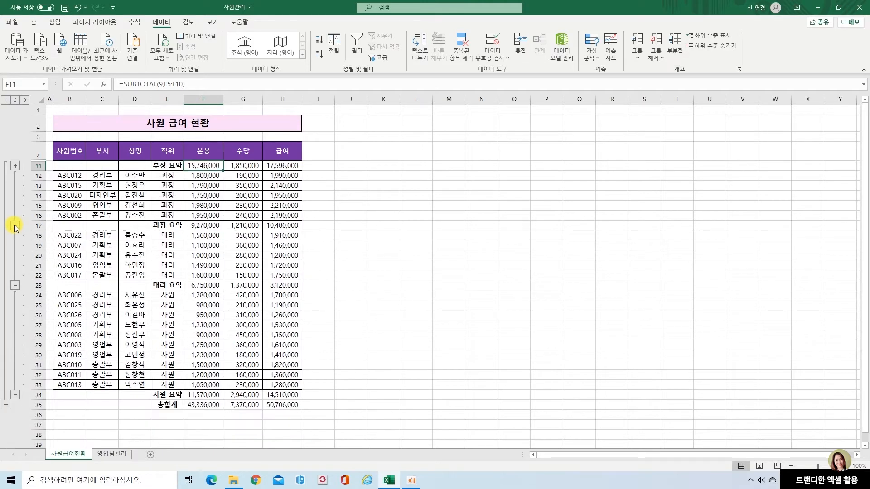
left_click(15, 226)
left_click(15, 235)
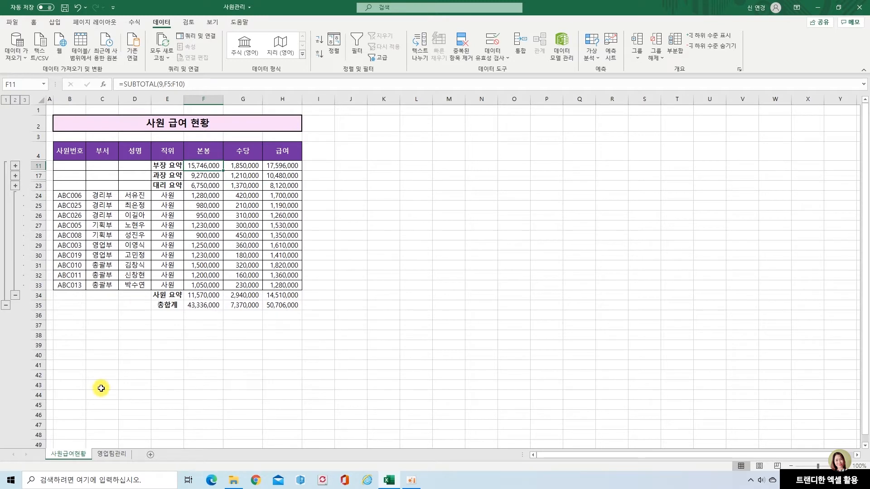
Expand the detail rows of the 대리, 과장 and 부장 groups.
left_click(15, 185)
left_click(15, 175)
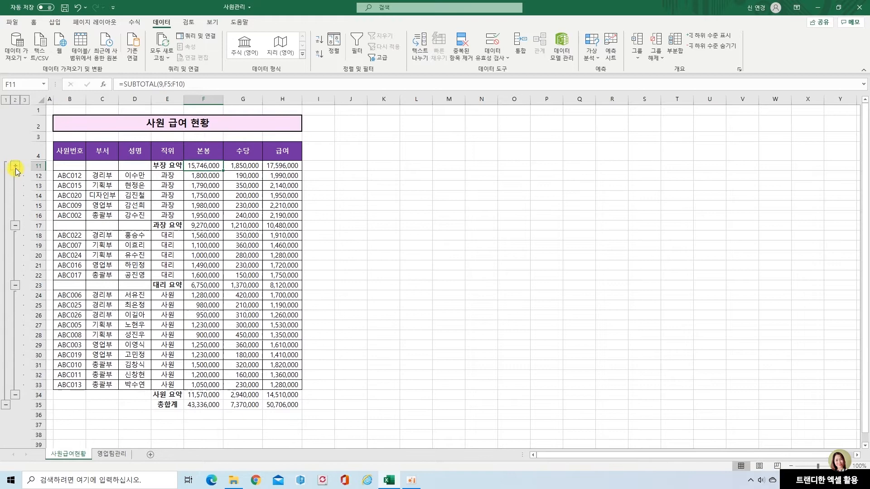
left_click(15, 165)
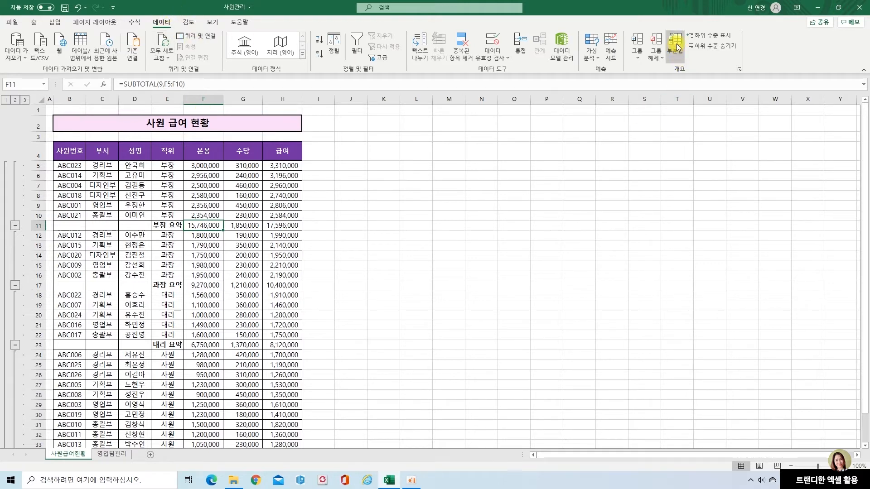
Change the subtotal function to 평균 for 본봉, 수당 and 급여 per 직위, replacing the existing subtotals.
left_click_drag(666, 25, 699, 72)
left_click(677, 46)
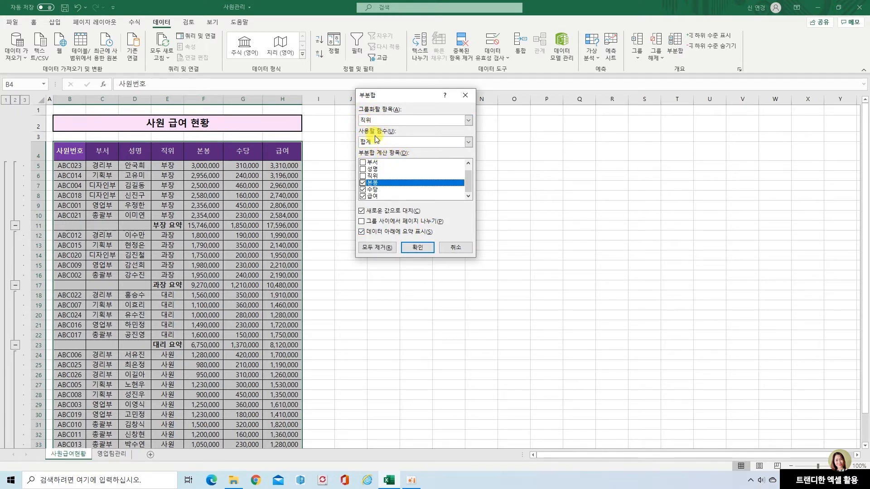
left_click(467, 144)
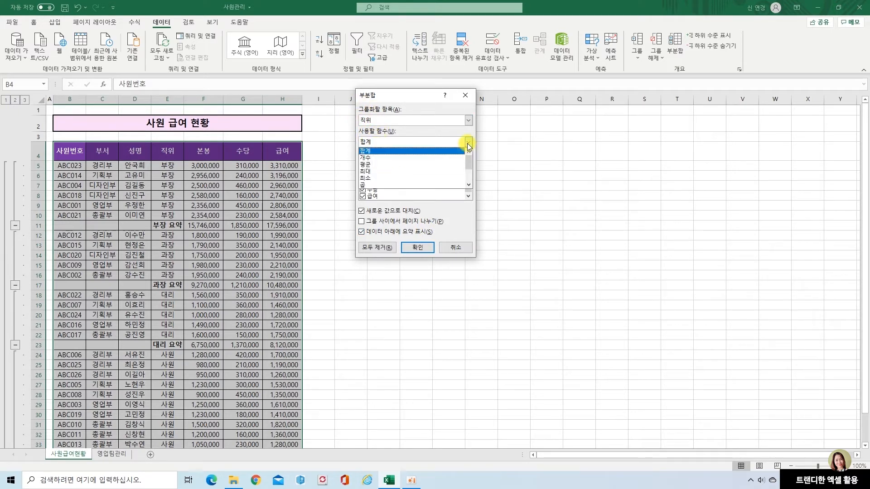
left_click(415, 167)
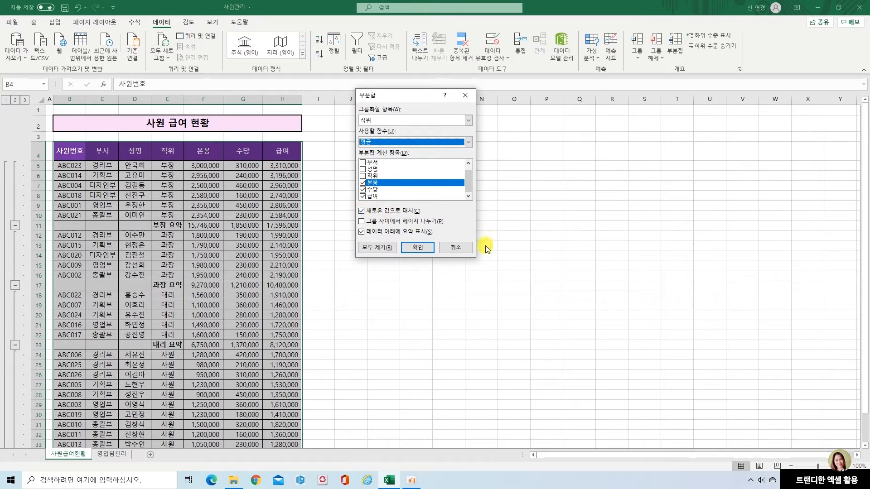
left_click(416, 248)
left_click(195, 229)
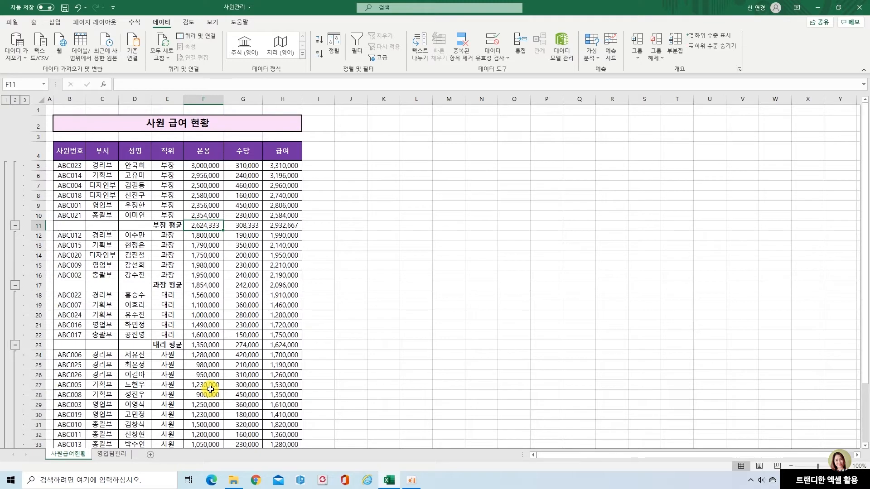
Add 합계 subtotals alongside the 평균 rows by turning off 새로운 값으로 대치, and inspect the 부장 average's 본봉 formula.
left_click(675, 45)
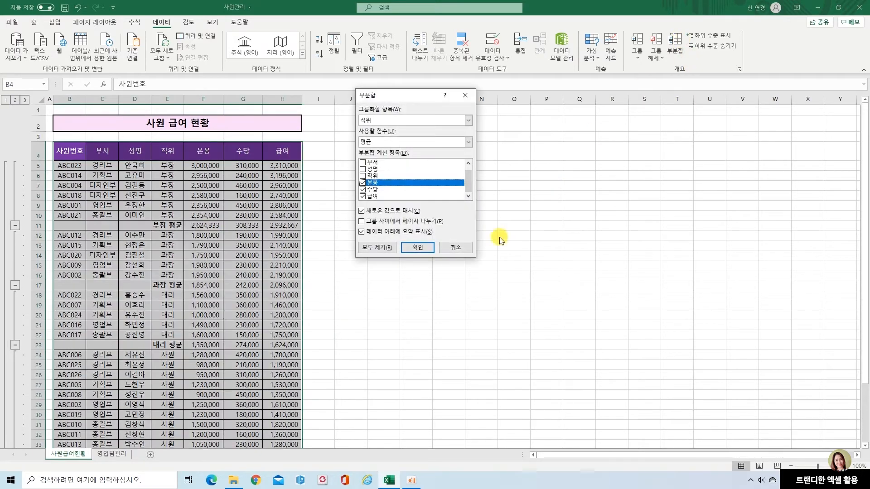
left_click(468, 142)
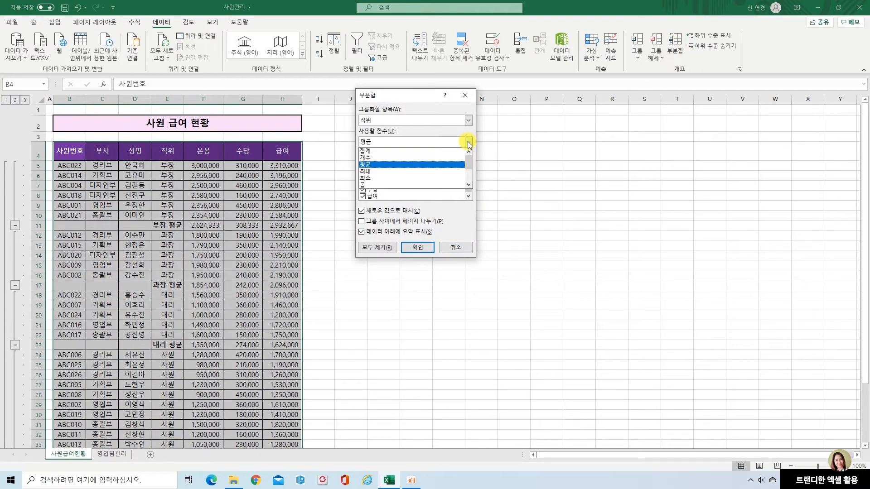
left_click(424, 151)
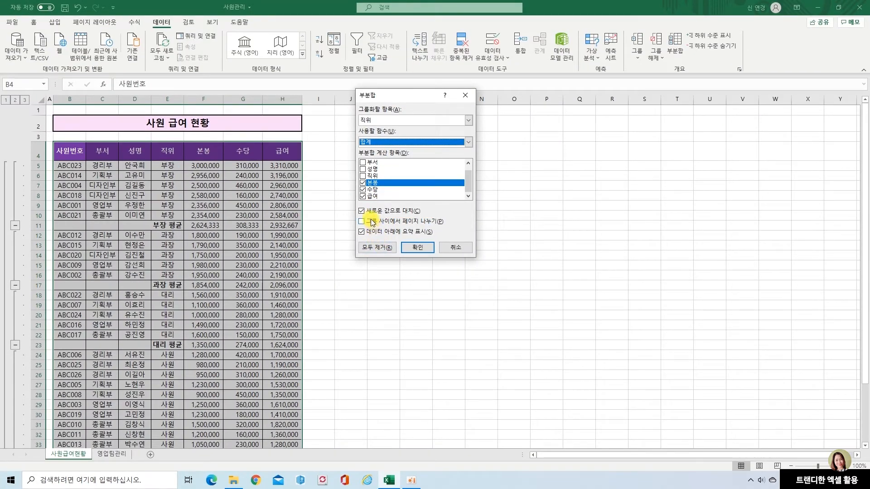
left_click(362, 210)
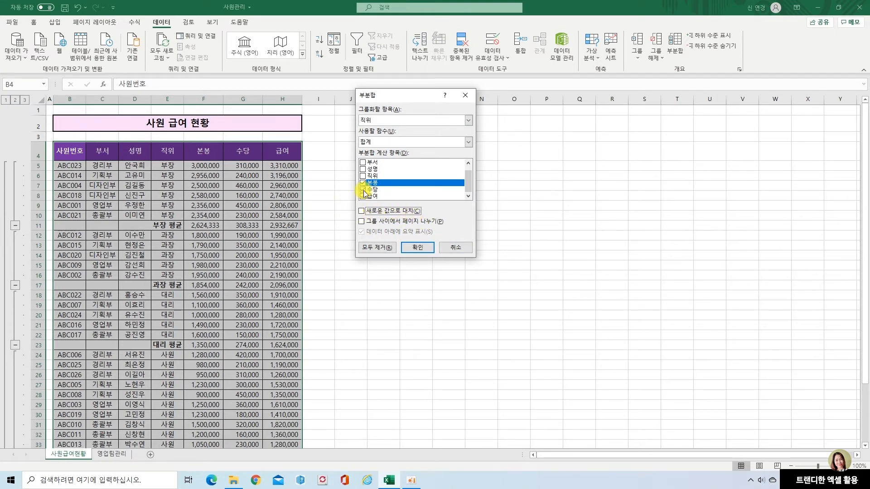
left_click(429, 249)
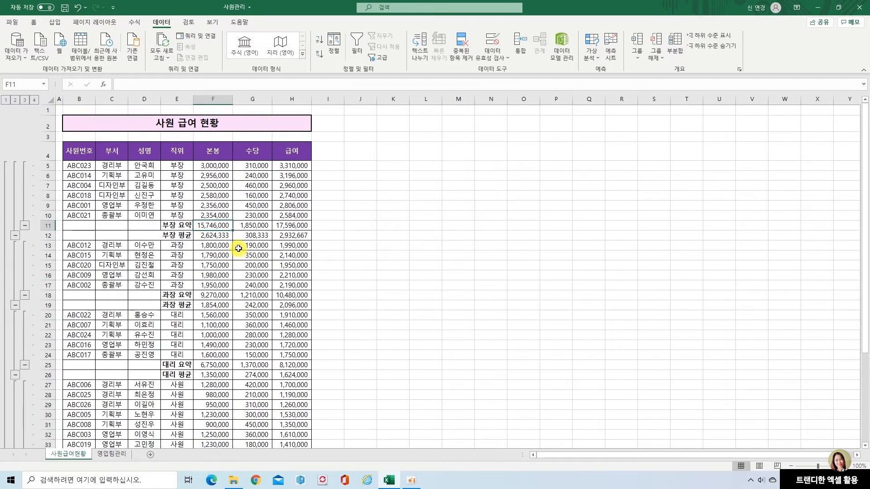
left_click(218, 236)
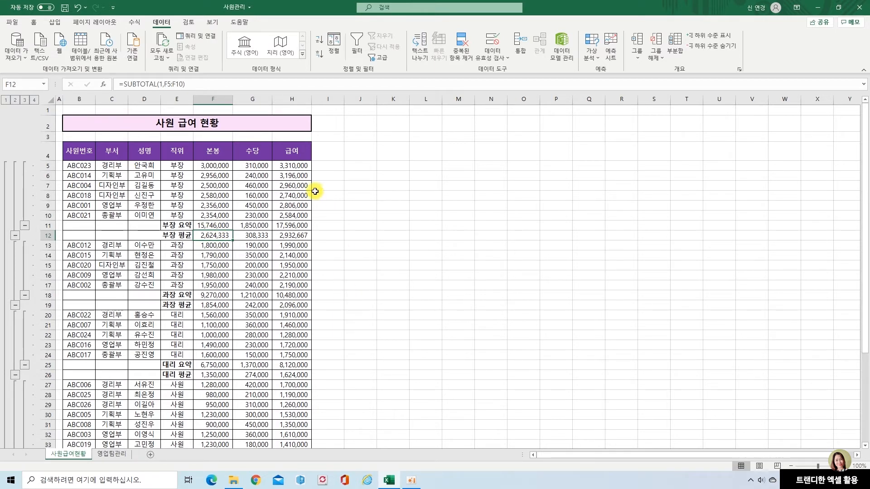
Remove all subtotals from the salary table and sort it by 부서 in ascending order.
left_click(175, 197)
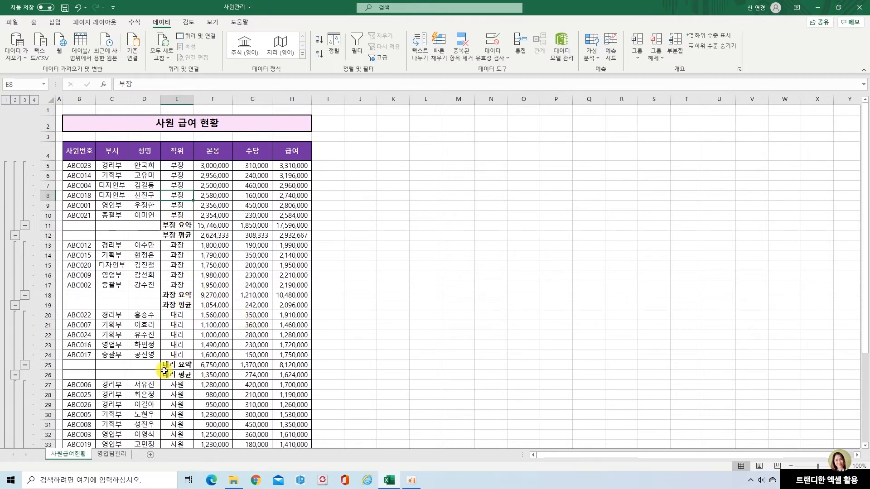
left_click(676, 45)
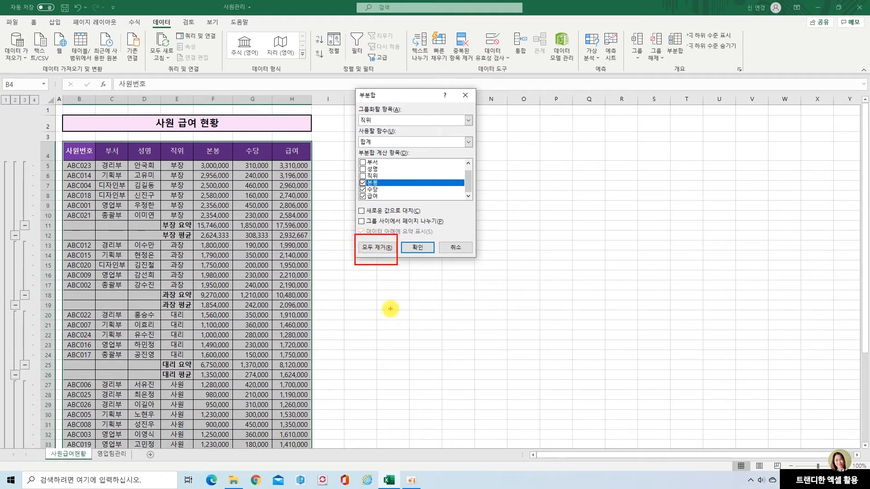
left_click(387, 247)
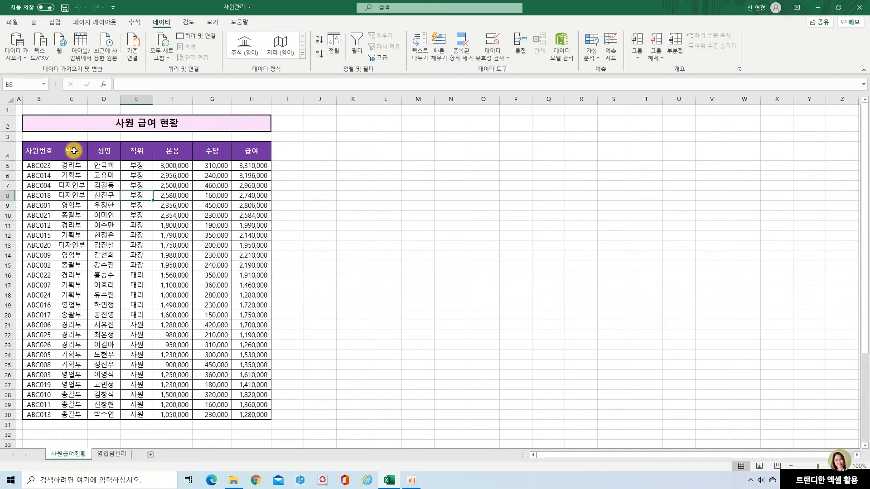
left_click(74, 151)
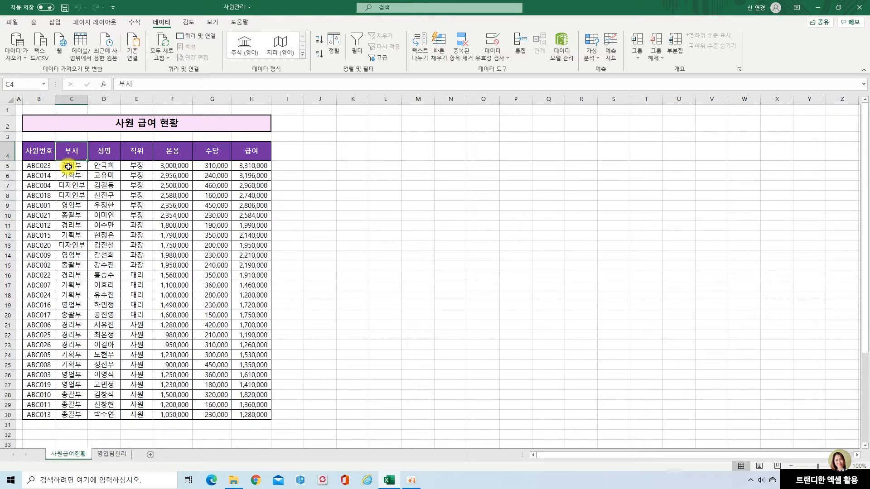
left_click(319, 42)
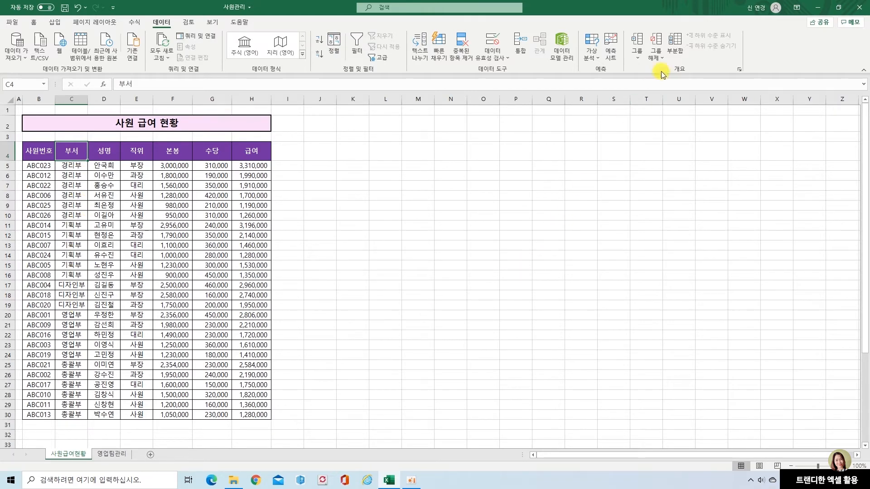
Subtotal the table by 부서 using 개수, with 성명 as the only item instead of 본봉, 수당 and 급여.
left_click(674, 42)
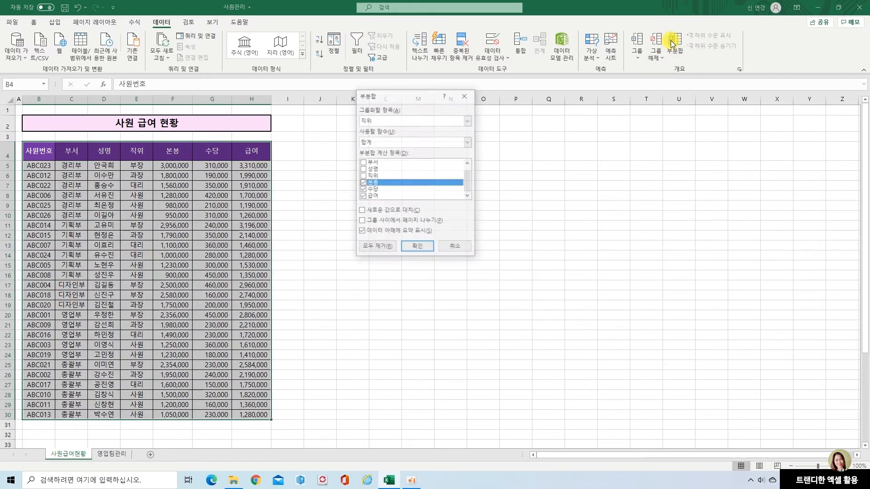
left_click(468, 121)
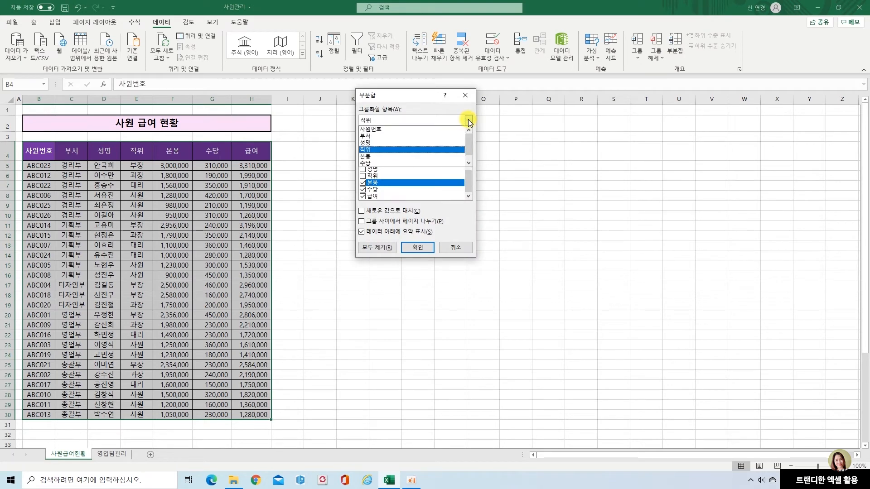
left_click(389, 135)
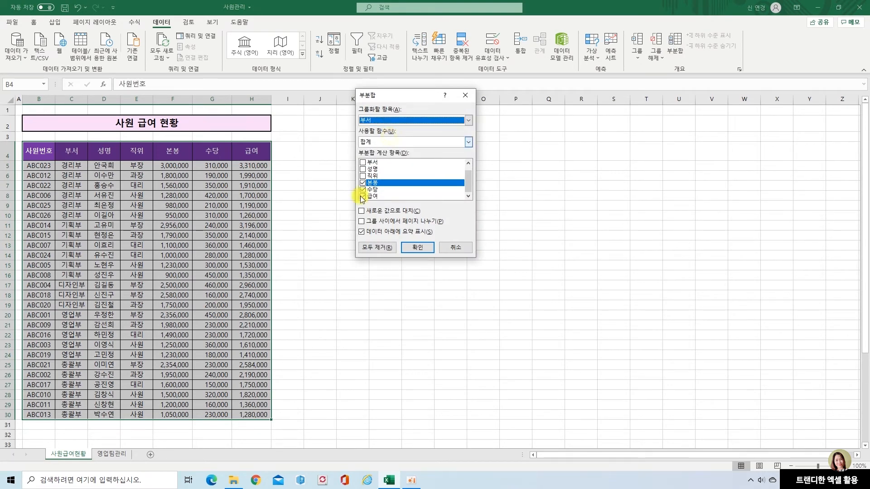
left_click(470, 143)
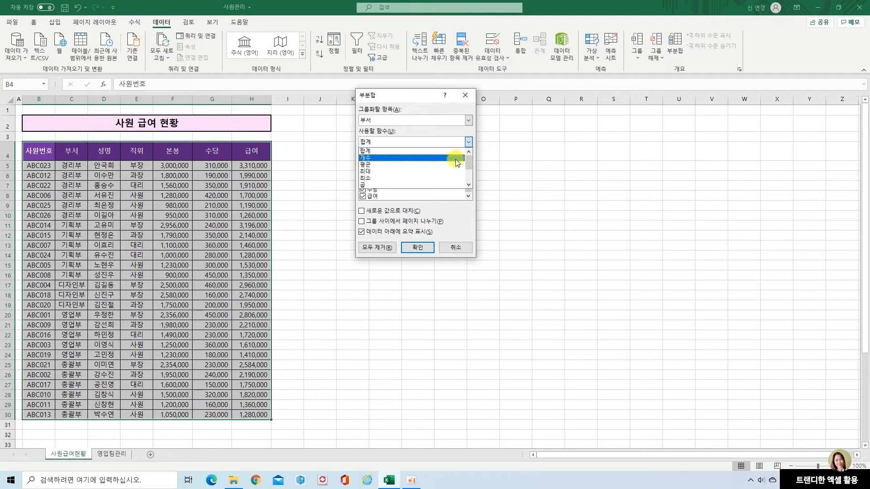
left_click(457, 159)
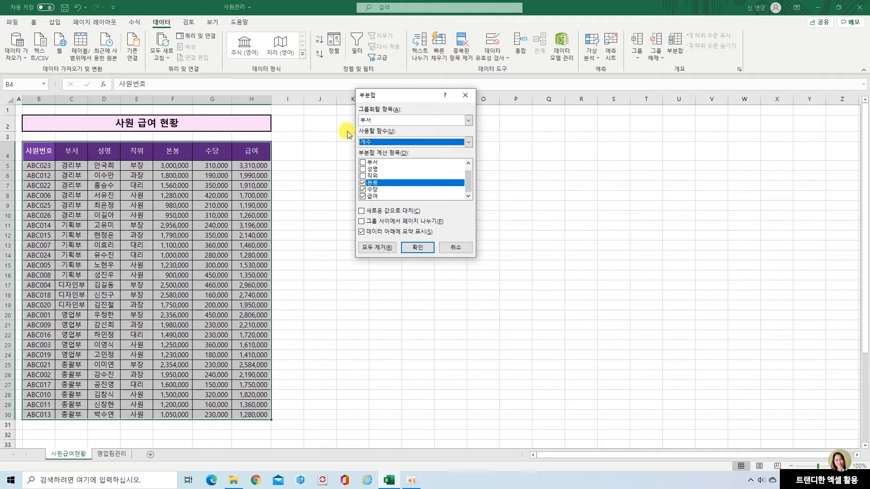
left_click(362, 182)
left_click(363, 189)
left_click(362, 197)
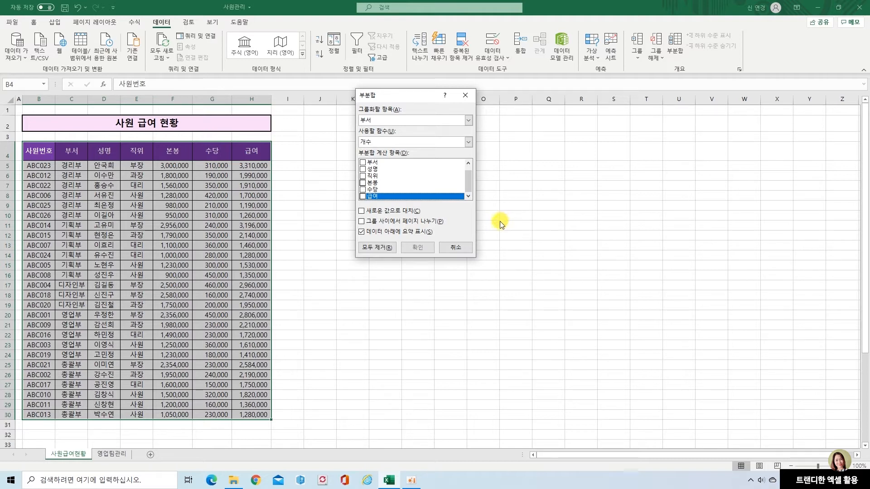
left_click(362, 170)
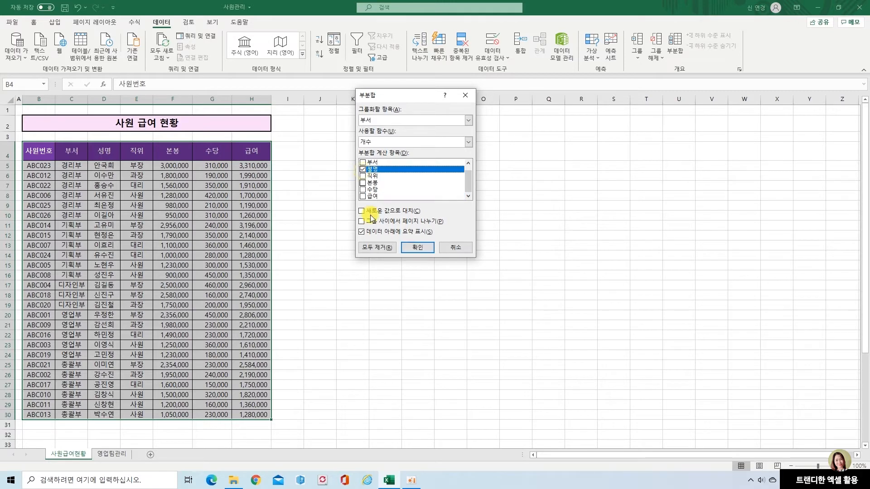
left_click(417, 247)
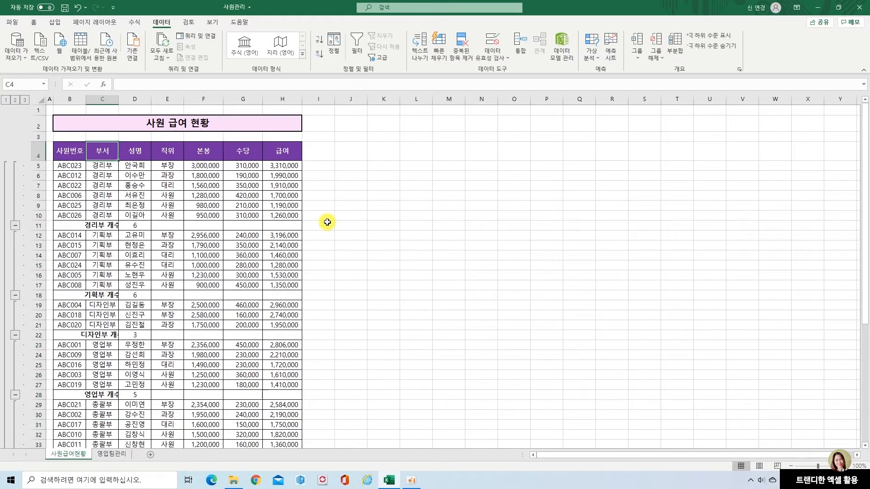
Inspect the 성명 counts in the 경리부, 기획부 and 디자인부 subtotal rows.
left_click(136, 225)
left_click(110, 293)
left_click(142, 295)
left_click(105, 333)
left_click(134, 334)
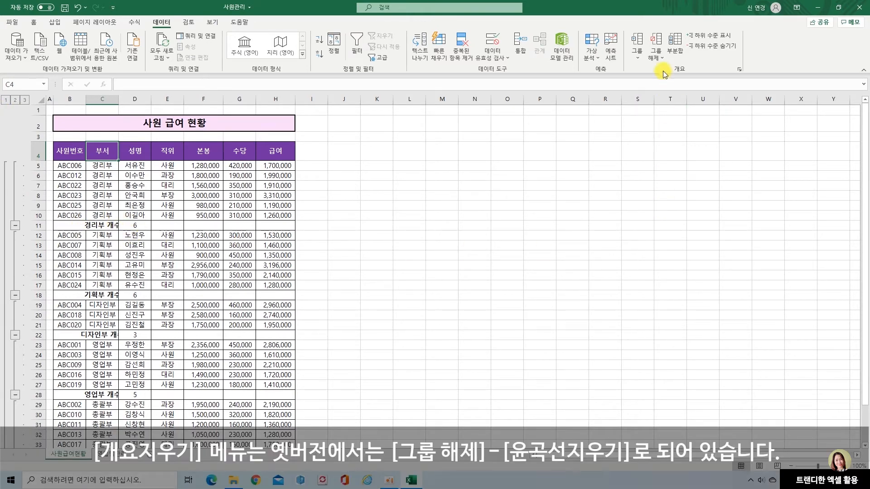
Clear the outline from the salary table while keeping its 부서 count rows.
left_click(659, 58)
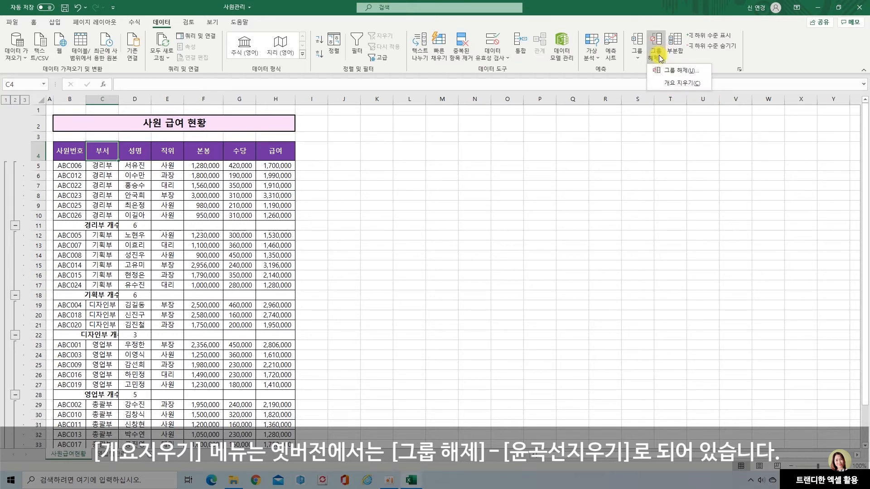
left_click(669, 84)
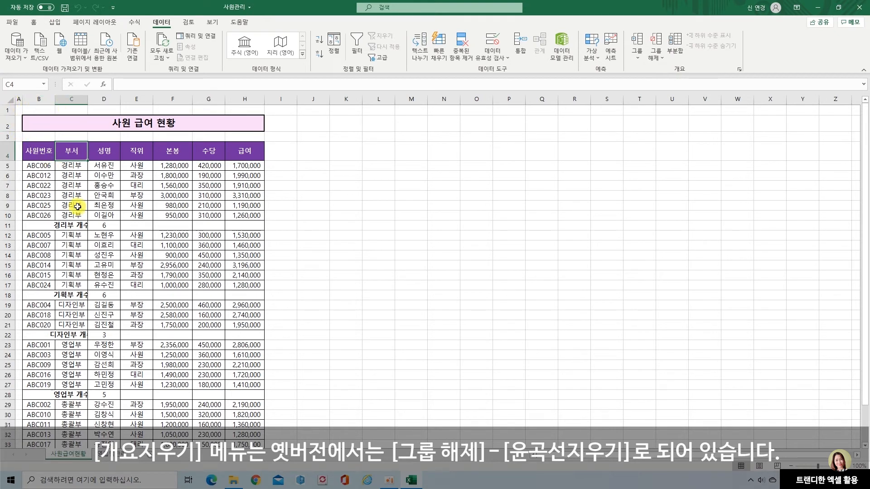
left_click(303, 227)
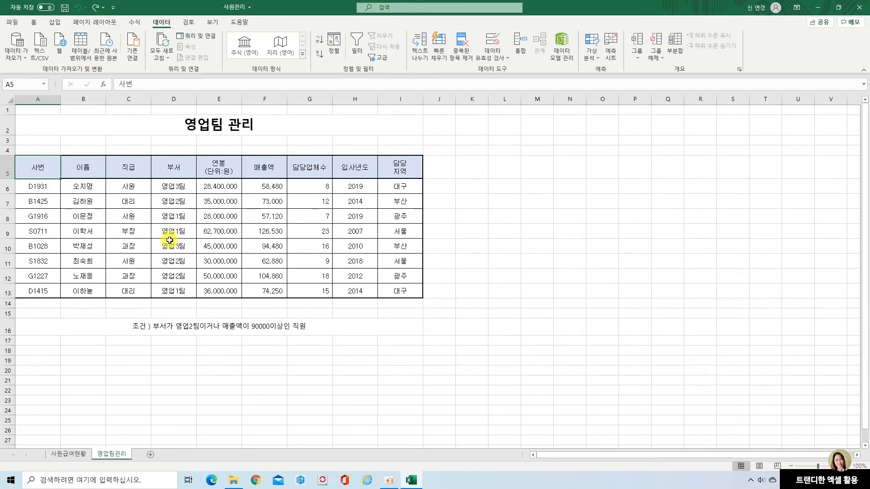
Turn on filtering for the header row from 사번 to 담당지역 in the 영업팀 관리 table.
left_click_drag(43, 167, 401, 173)
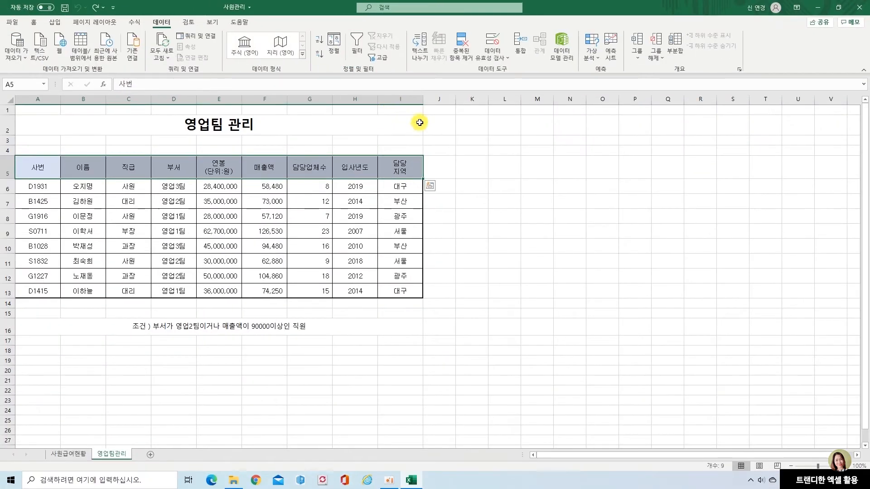
left_click(357, 41)
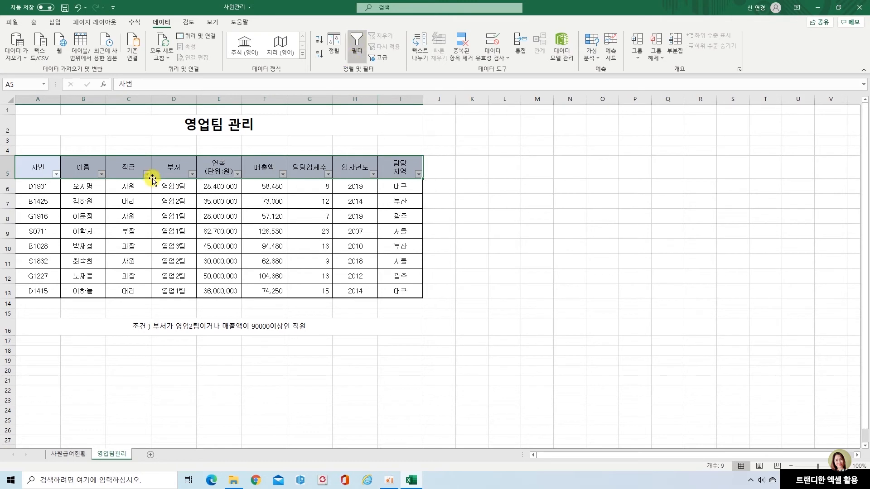
left_click(461, 210)
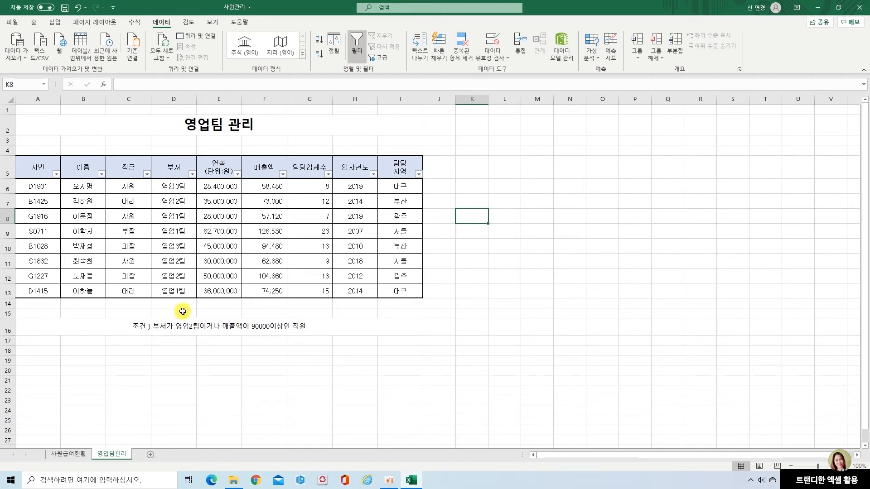
Filter the 직급 column to show only 사원.
left_click(146, 174)
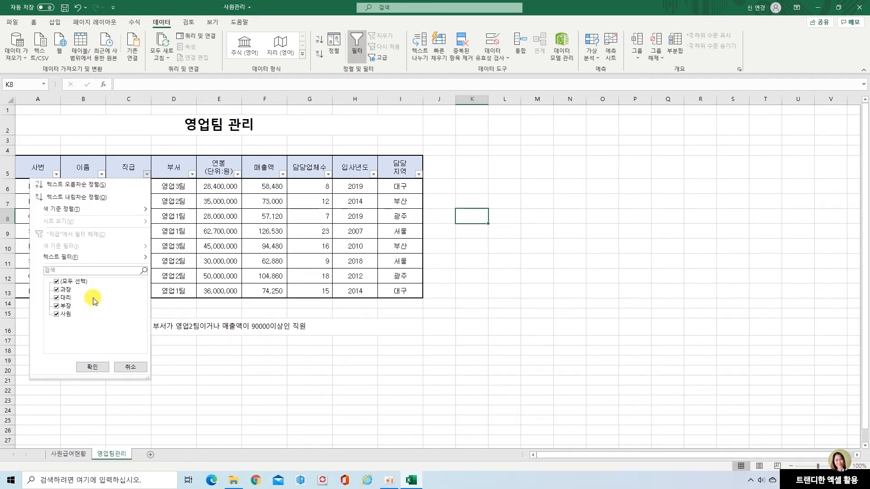
left_click(56, 282)
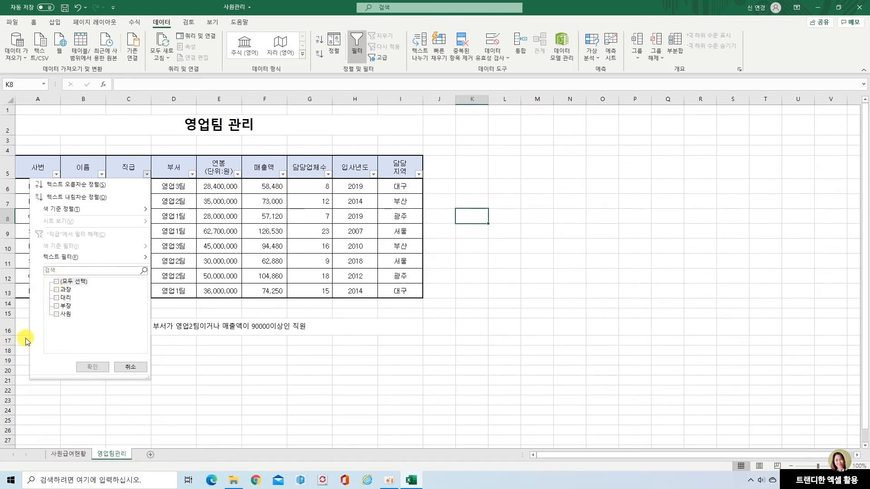
left_click(57, 314)
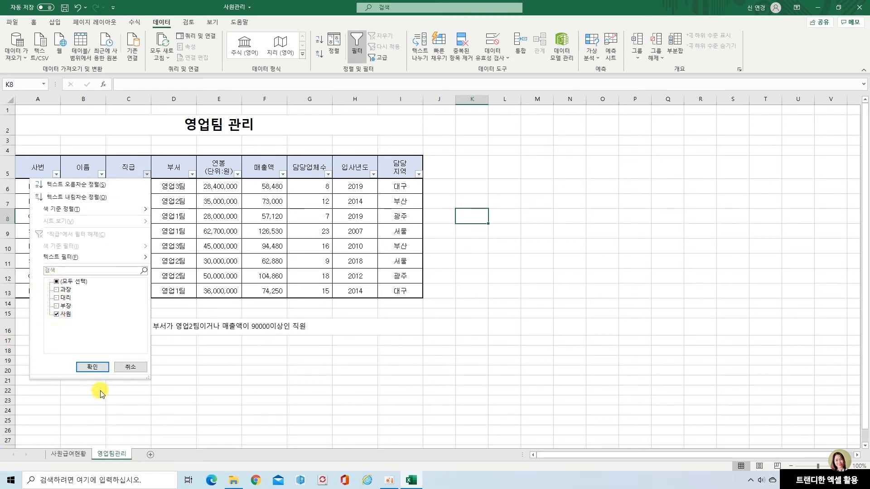
left_click(92, 367)
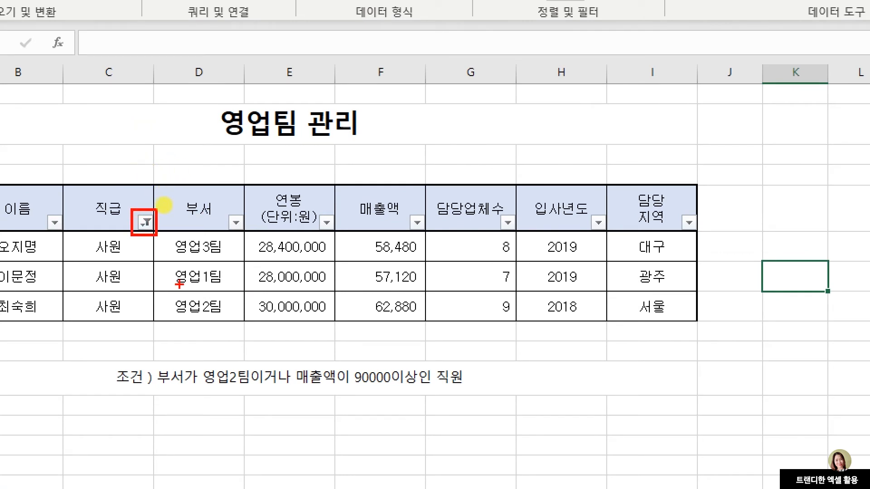
left_click_drag(221, 210, 250, 239)
left_click_drag(312, 211, 341, 238)
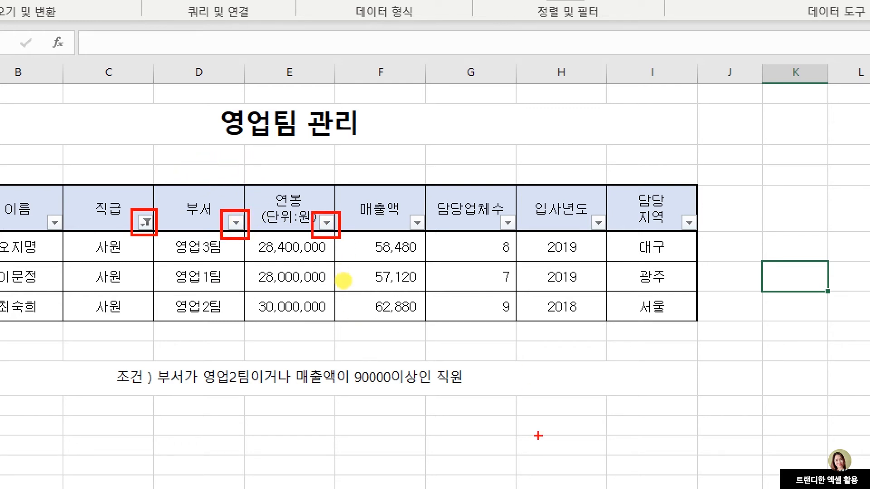
key("Escape")
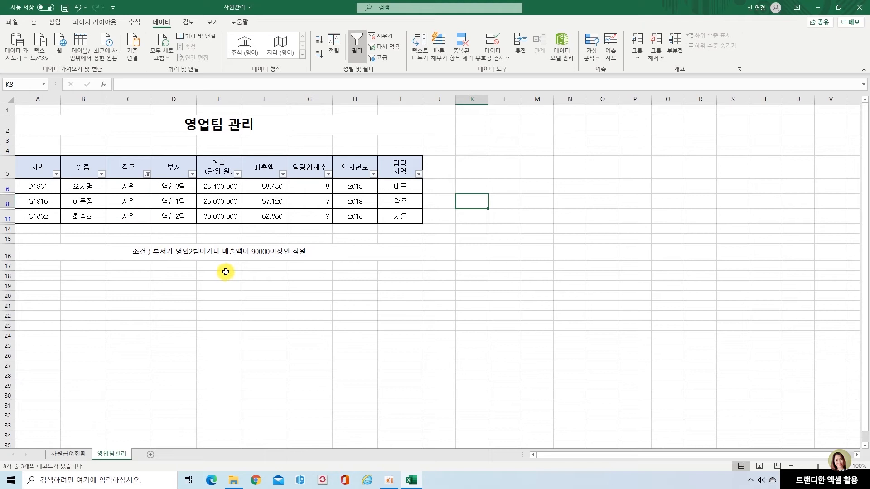
Filter the 연봉 column with a number filter for values greater than or equal to 30000000.
left_click(237, 174)
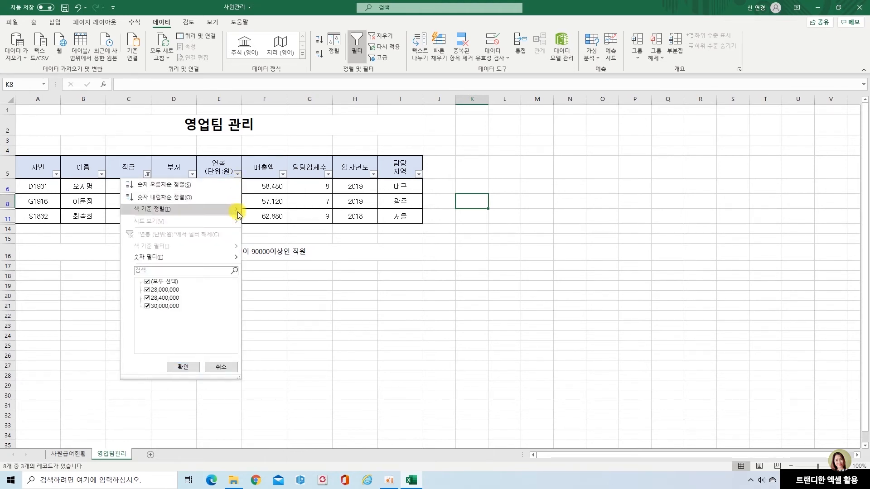
mouse_move(202, 261)
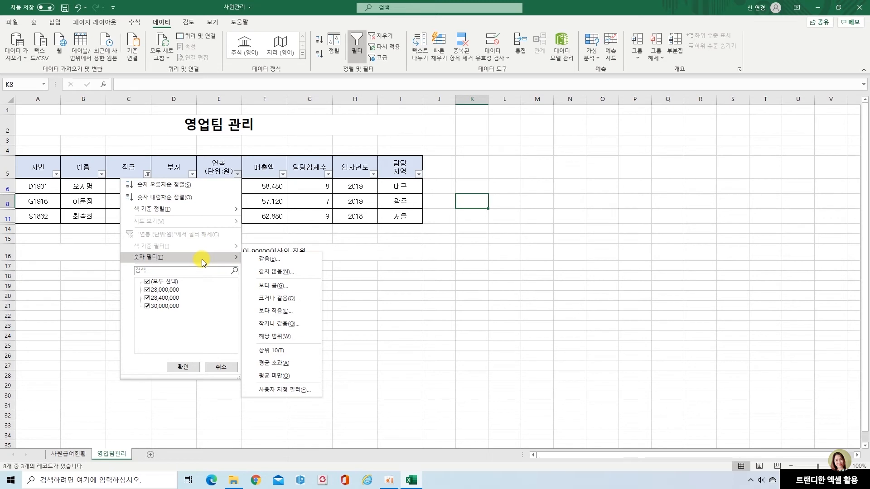
left_click(277, 298)
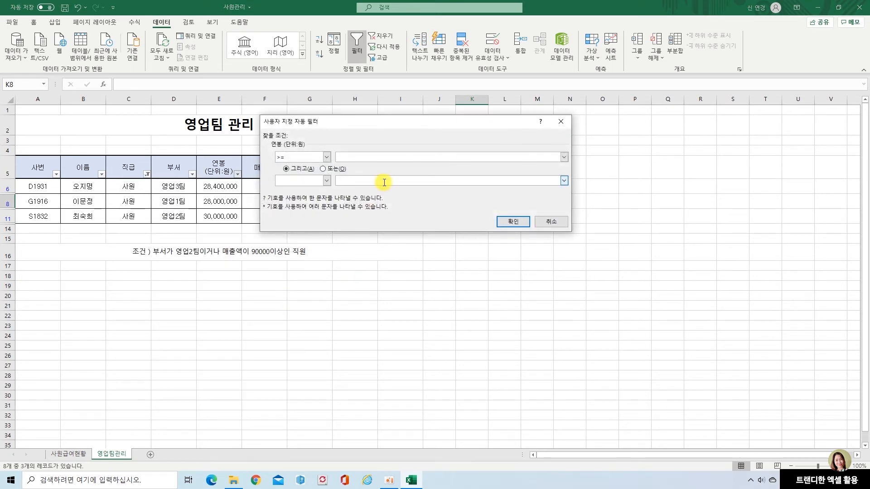
type("30000000")
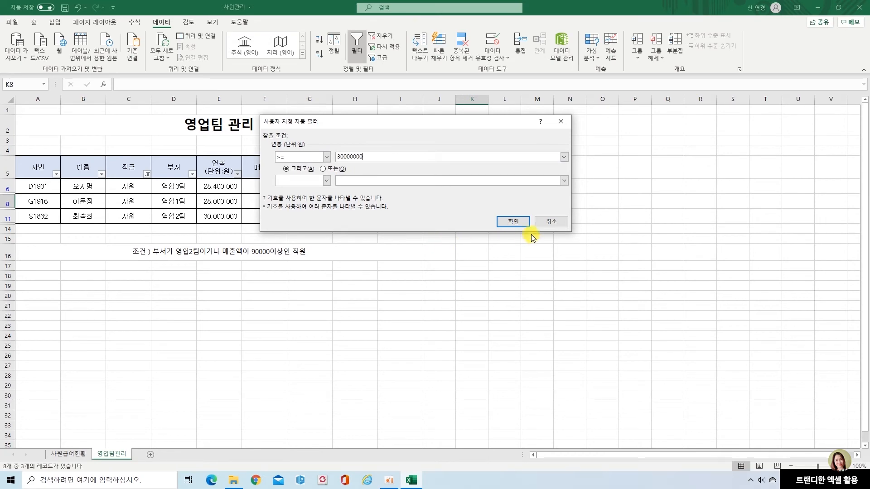
left_click(513, 222)
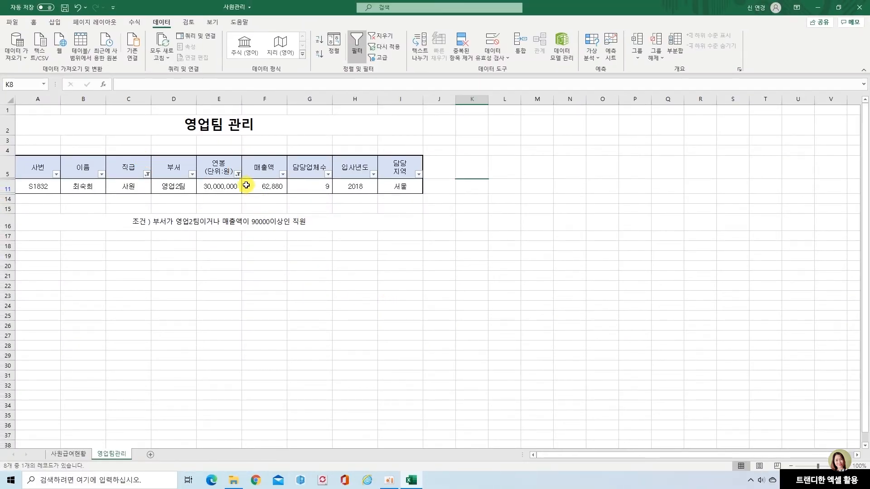
Clear the filters from the 연봉 and 직급 columns.
left_click(237, 175)
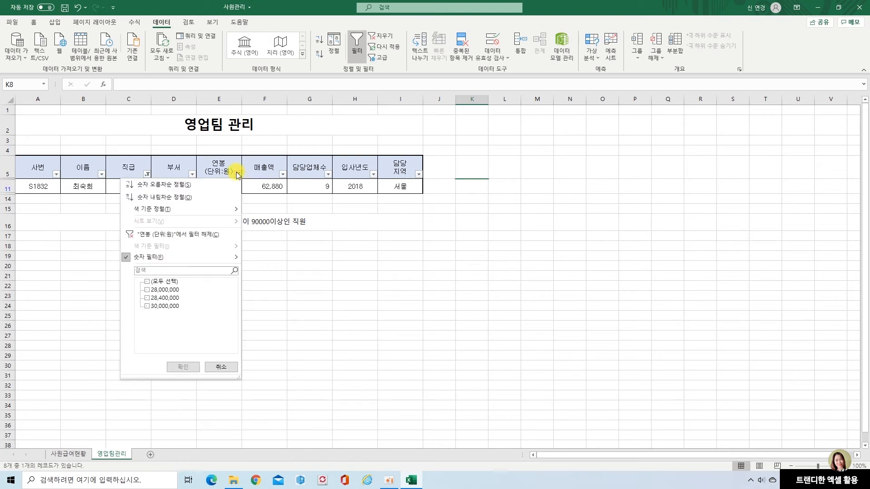
left_click(215, 235)
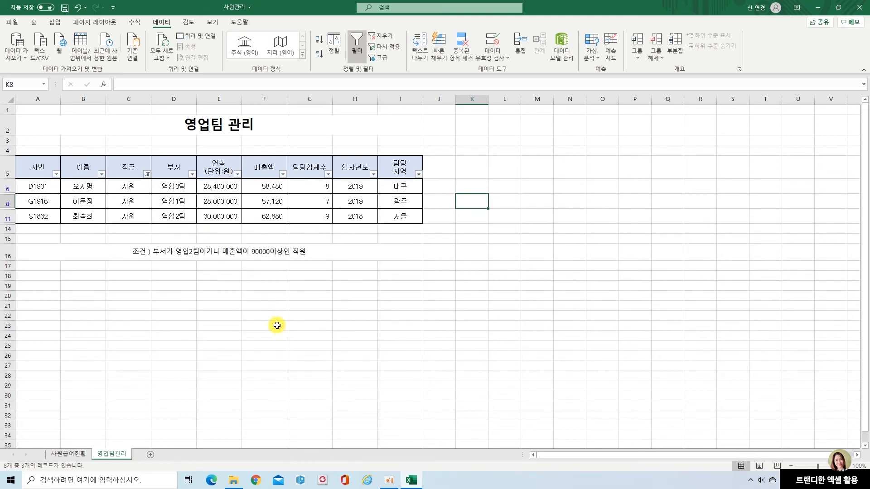
left_click(147, 174)
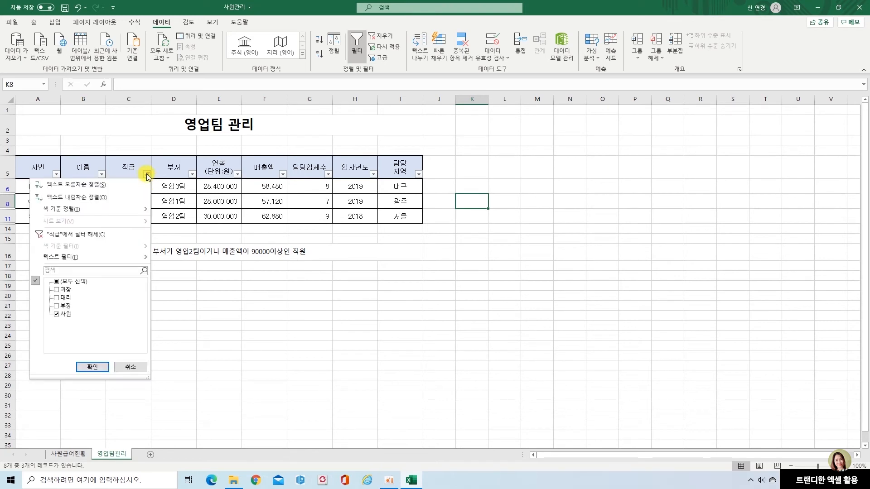
left_click(108, 235)
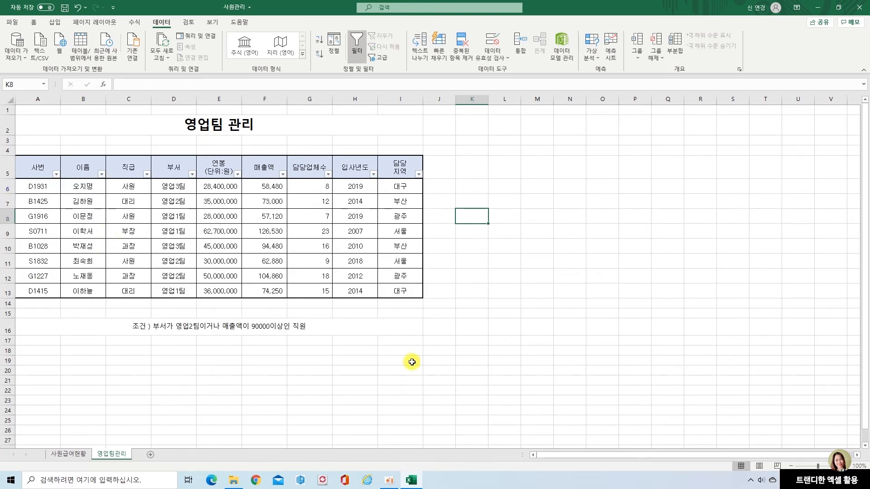
Turn off filtering for the header row from 사번 to 담당지역.
left_click_drag(39, 174, 393, 171)
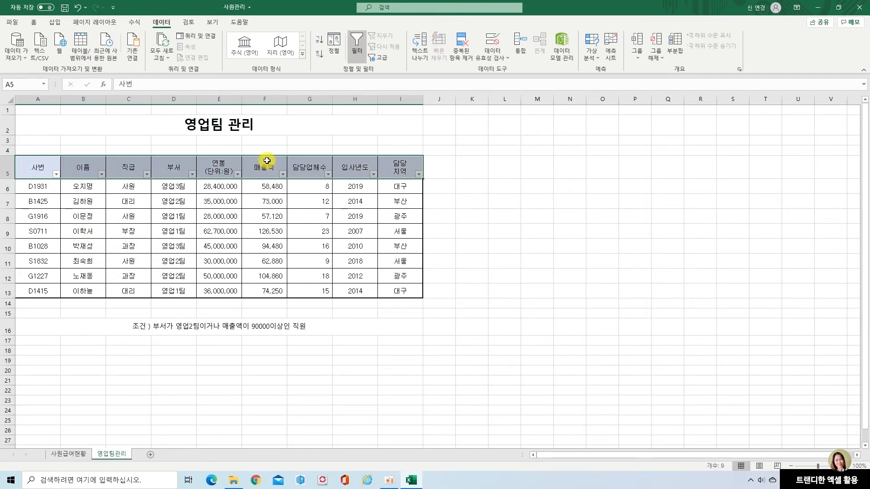
left_click(360, 40)
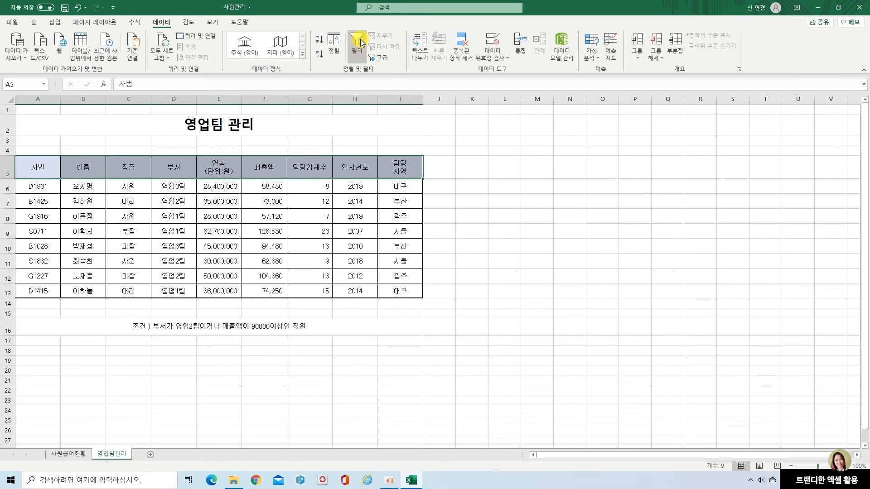
left_click(469, 258)
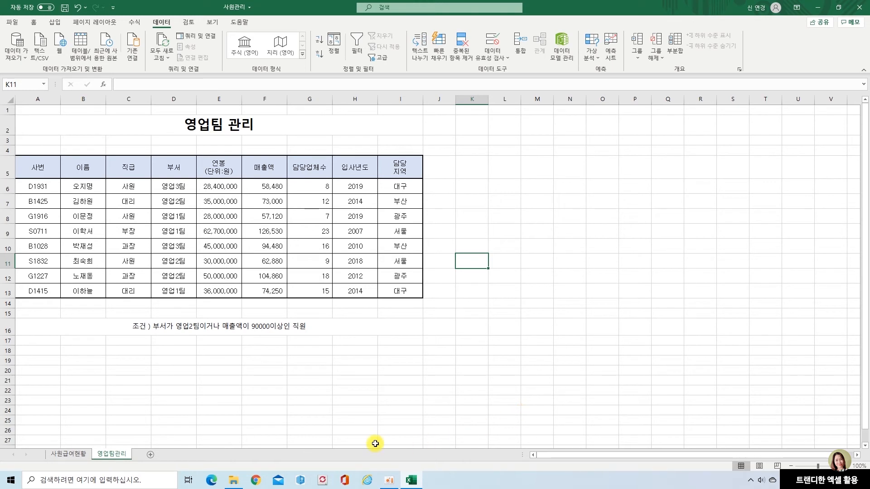
Copy the 부서 and 매출액 header cells into B18 and C18 below the condition text.
left_click(84, 353)
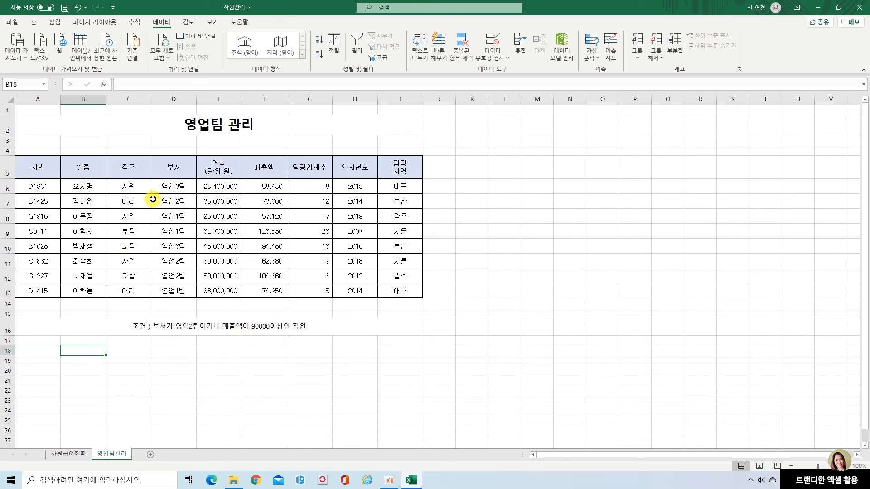
left_click(178, 168)
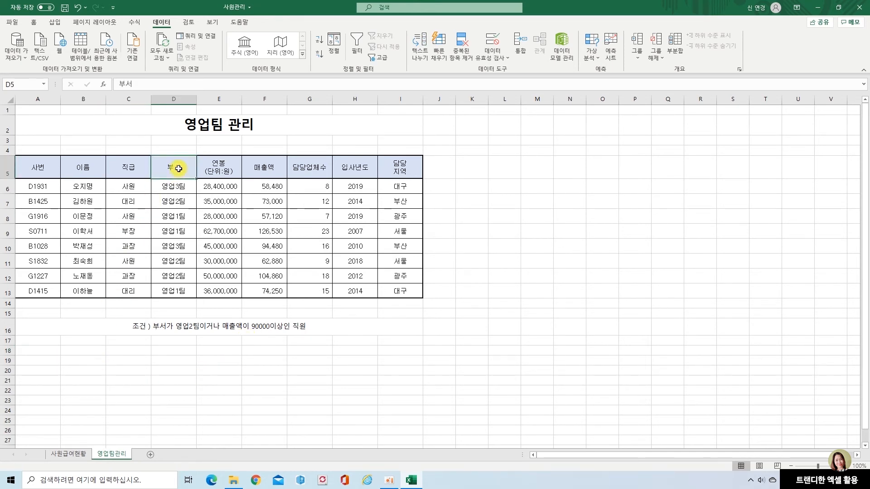
key("ctrl+c")
left_click(70, 351)
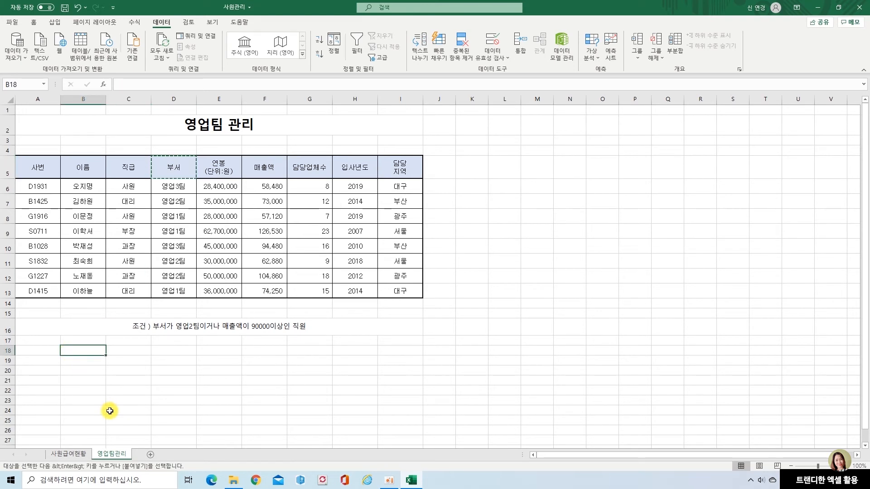
key("ctrl+v")
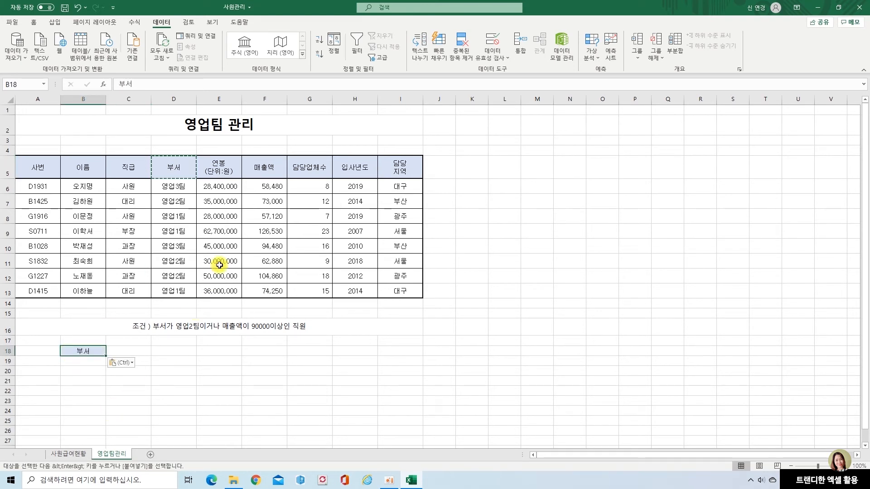
left_click(263, 169)
key("ctrl+c")
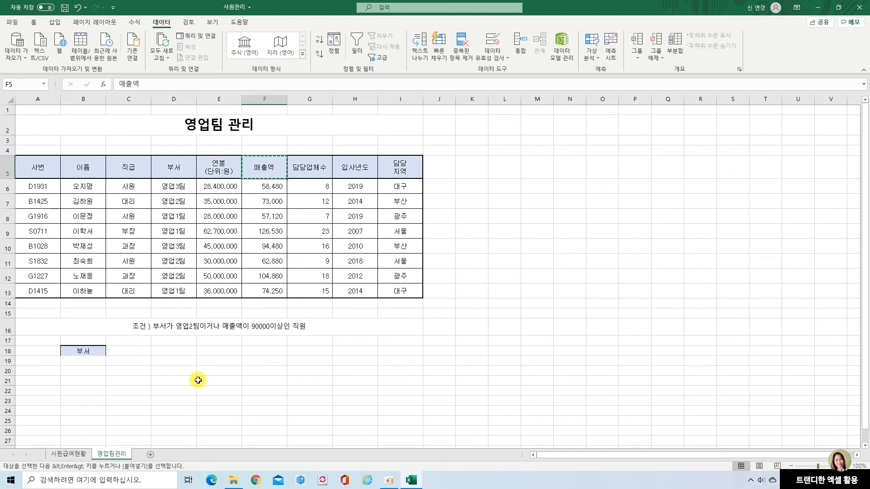
left_click(125, 354)
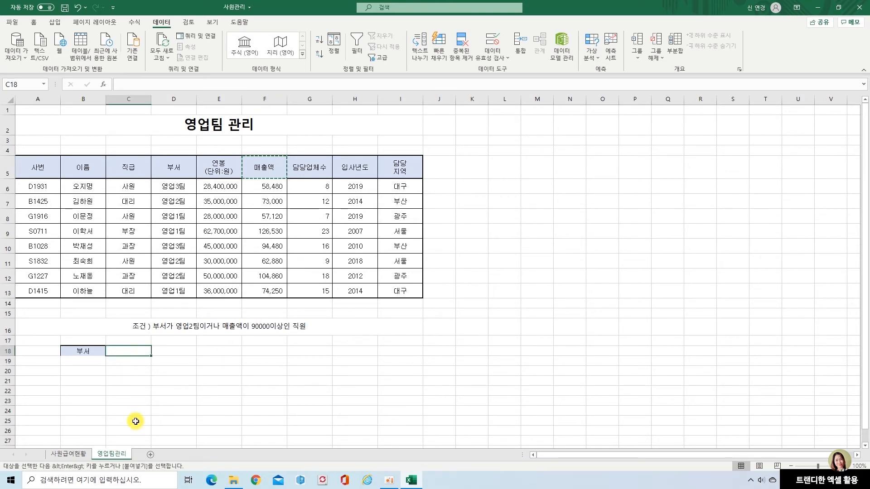
key("ctrl+v")
Copy 영업2팀 from D7 into B19 as the 부서 criterion.
left_click(90, 360)
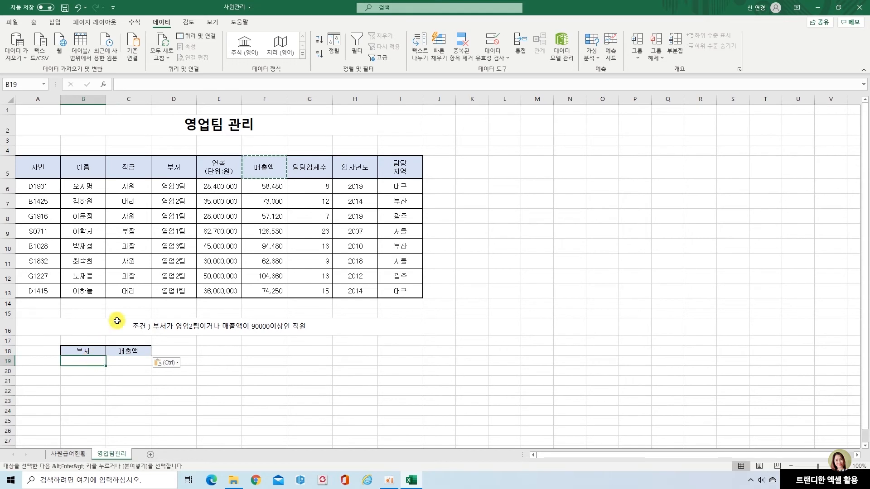
left_click(176, 204)
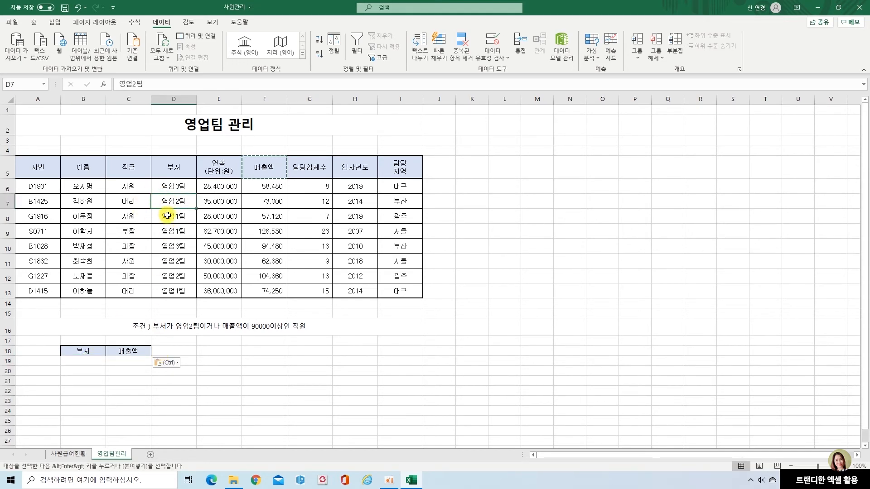
key("ctrl+c")
left_click(96, 363)
key("ctrl+v")
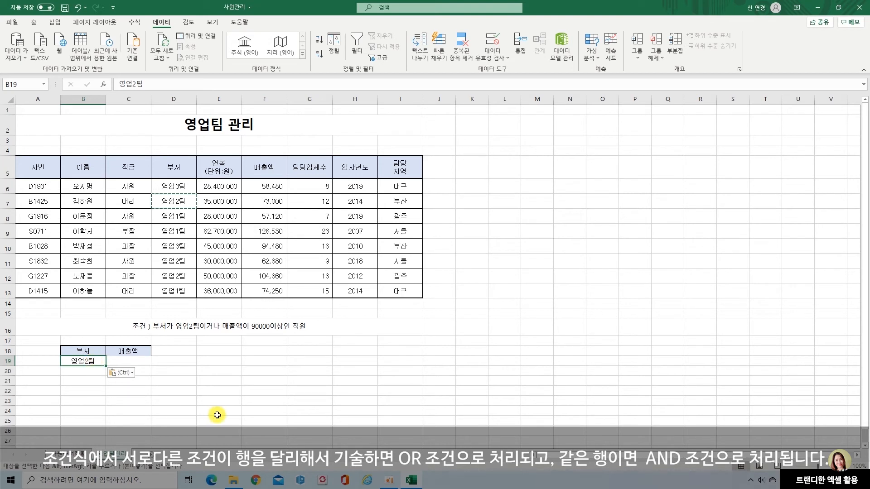
Enter the 매출액 criterion >=90000 in C20, one row below the 부서 criterion.
left_click(141, 360)
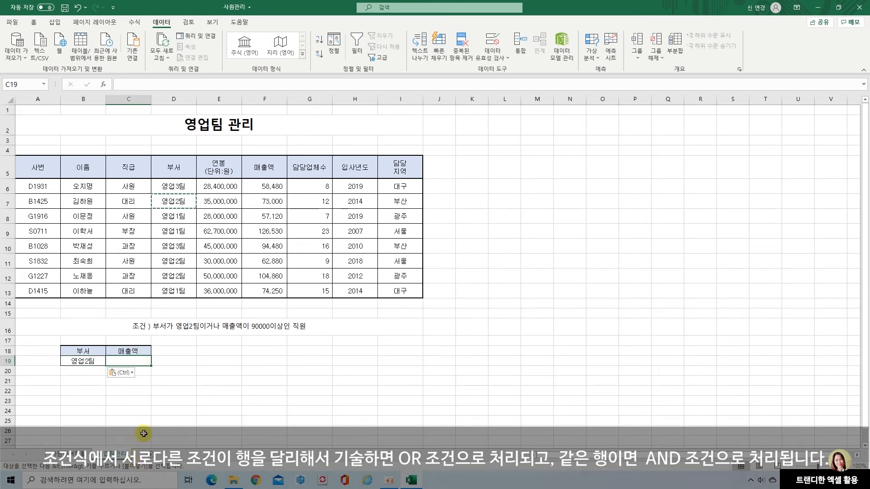
left_click(146, 372)
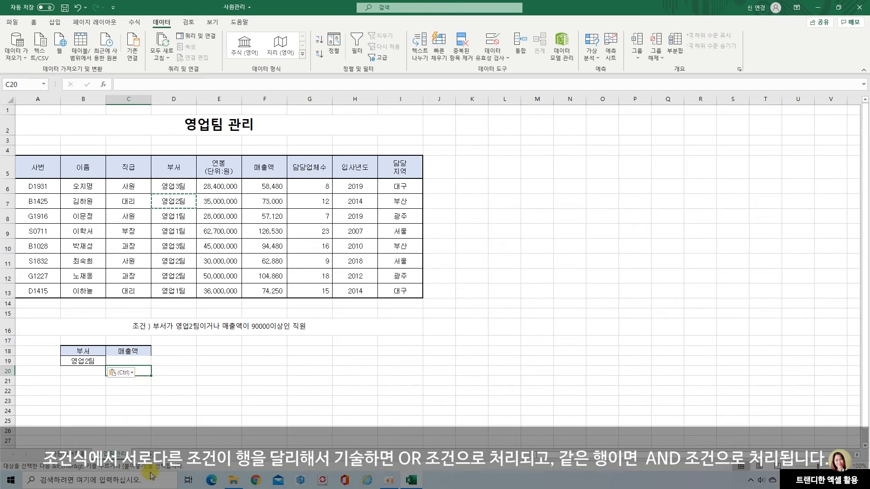
type(">=90000")
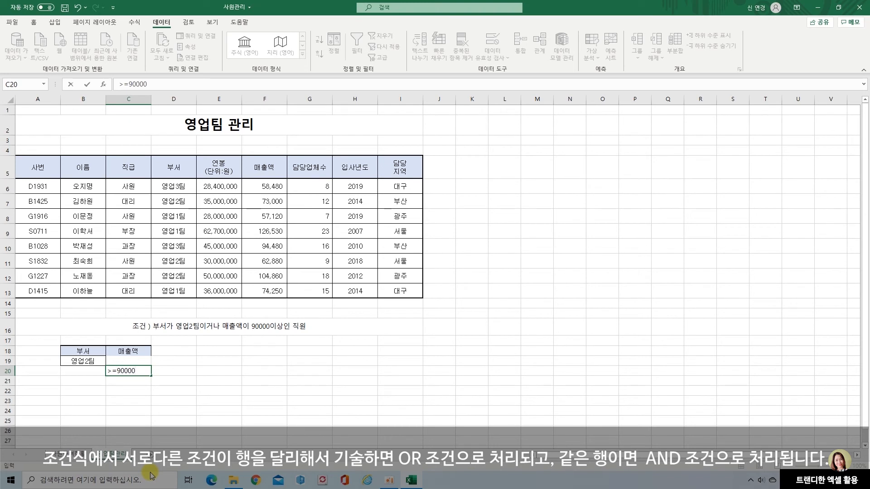
key("Return")
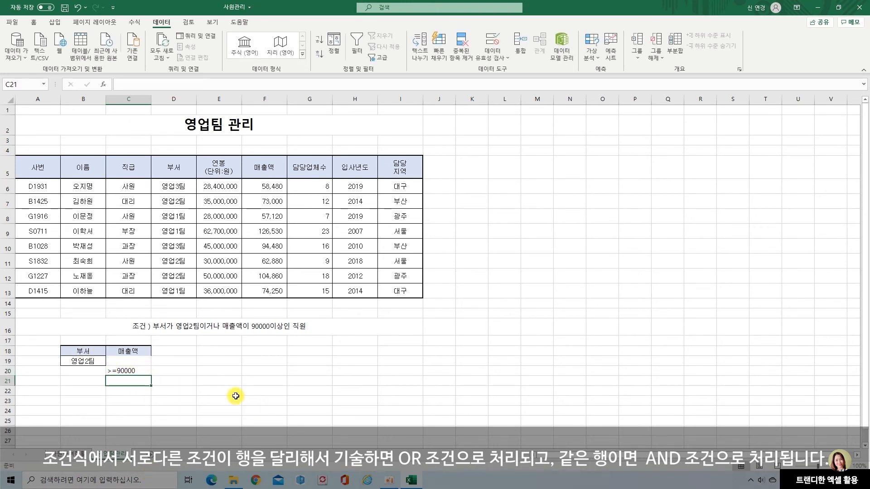
Apply all borders (모든 테두리) to the criteria range B18:C20.
left_click_drag(83, 351, 121, 368)
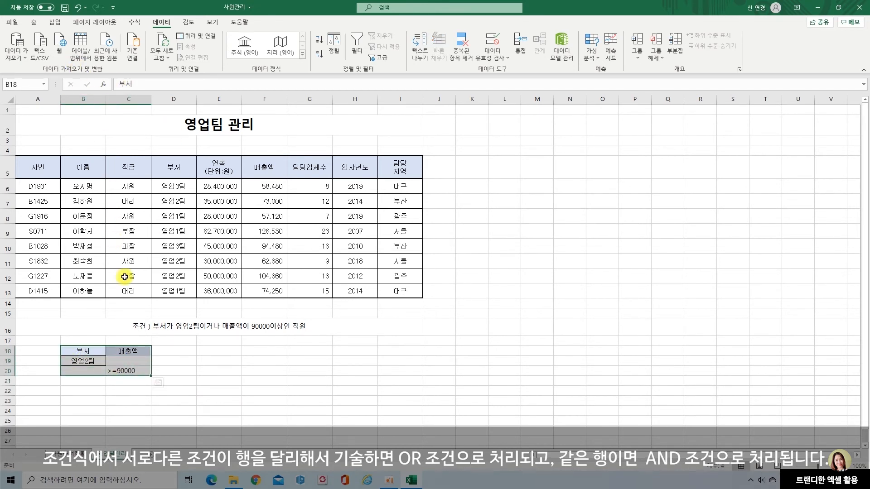
left_click(36, 23)
left_click(129, 55)
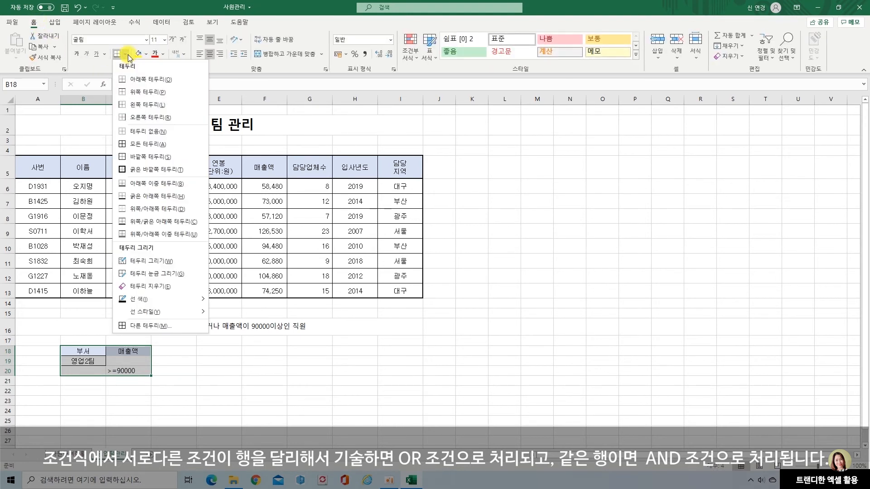
left_click(136, 132)
left_click(160, 391)
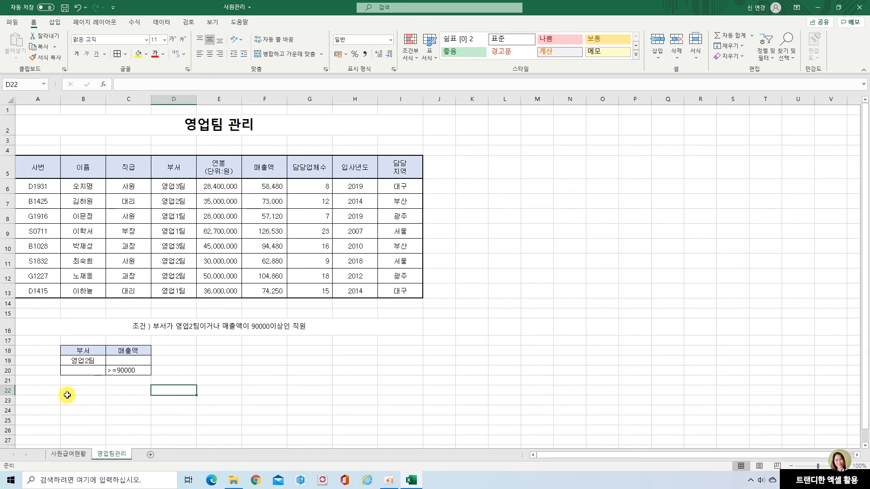
left_click(30, 389)
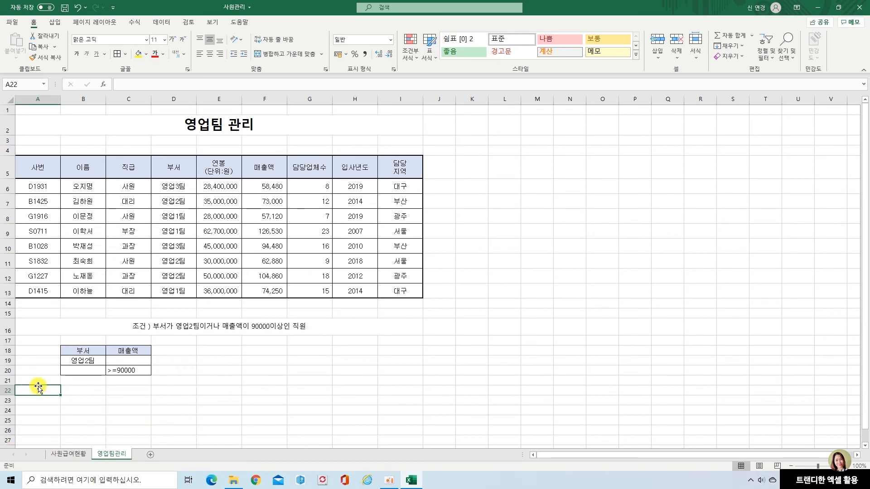
Set up an advanced filter on the 영업팀 관리 table A5:I13 that copies to another location, with criteria range B18:C20.
scroll(38, 388, "down", 1)
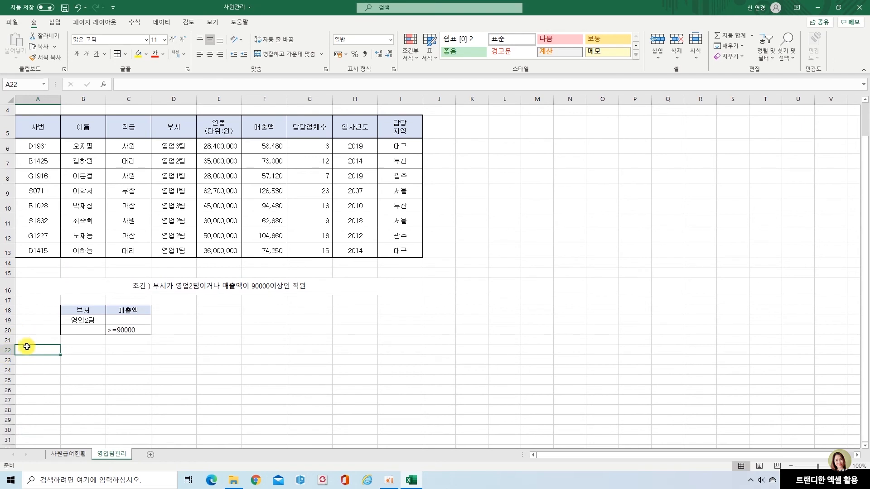
scroll(254, 351, "up", 1)
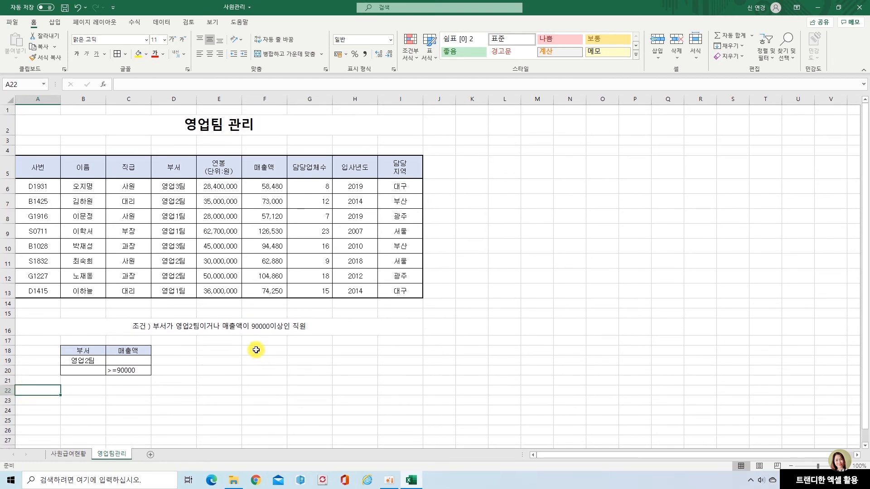
left_click(44, 167)
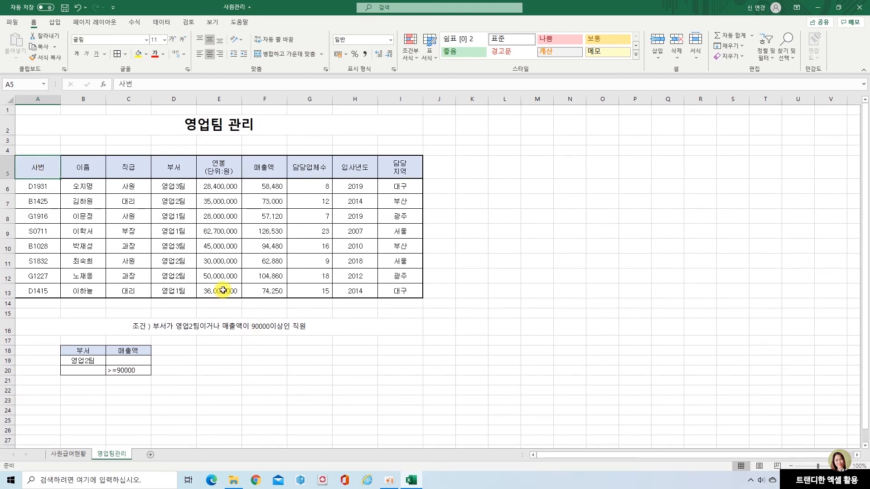
left_click(163, 22)
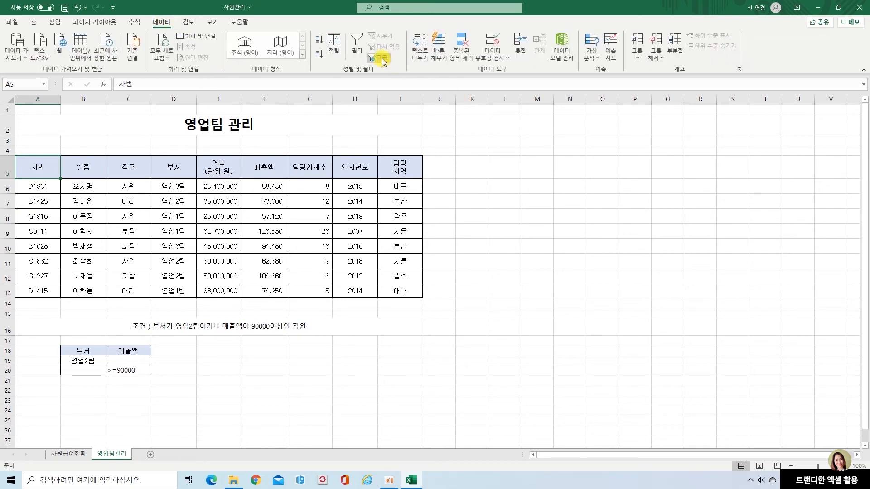
left_click(383, 59)
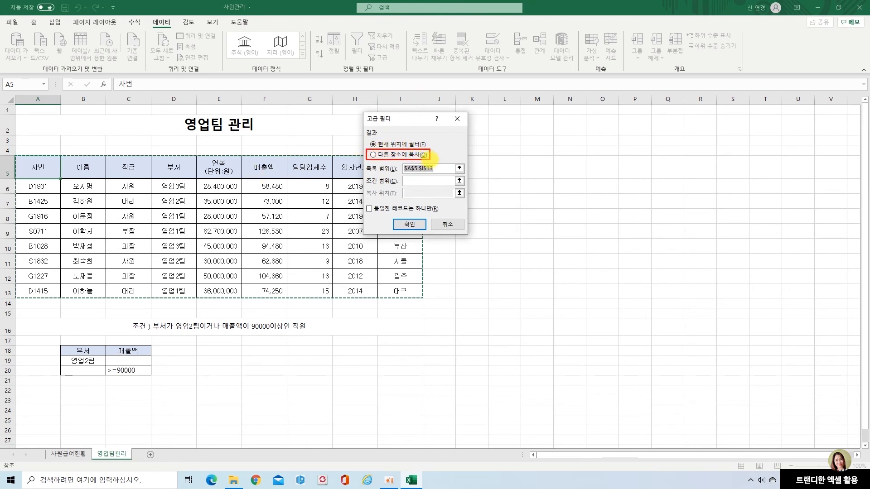
left_click(373, 155)
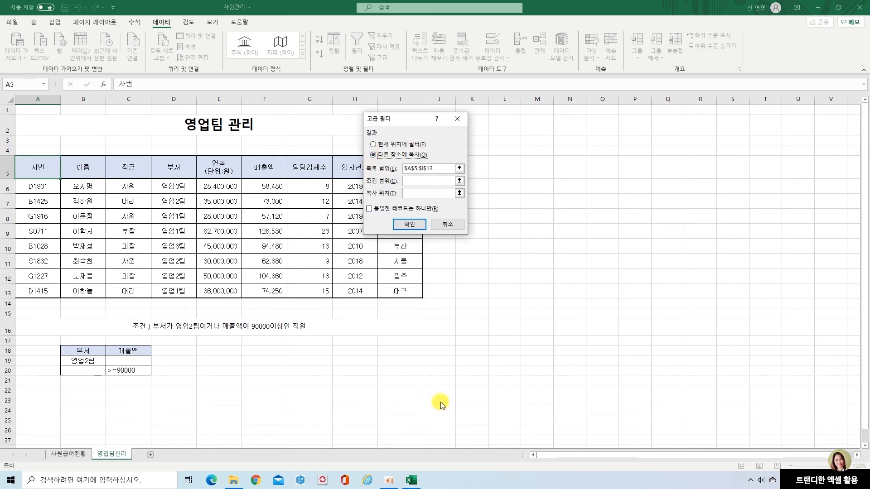
left_click(416, 182)
left_click_drag(81, 352, 131, 370)
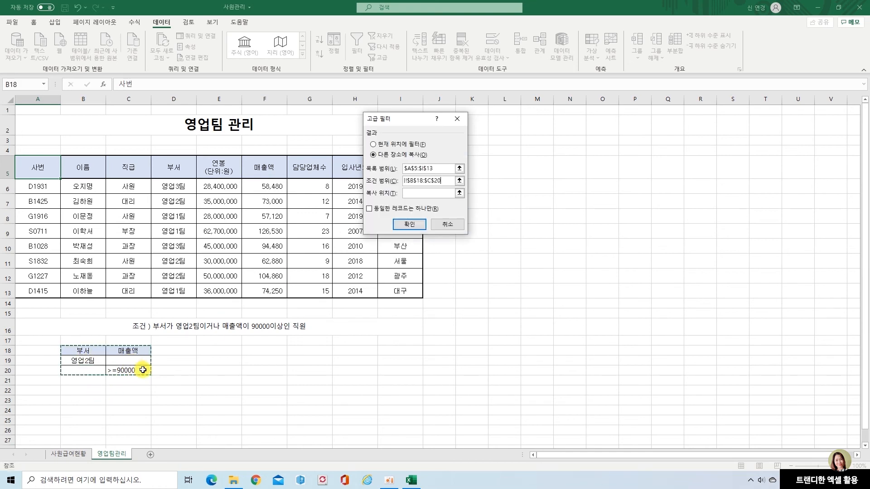
Set the copy destination to A22, keep unique records only off, and run the advanced filter.
left_click(425, 193)
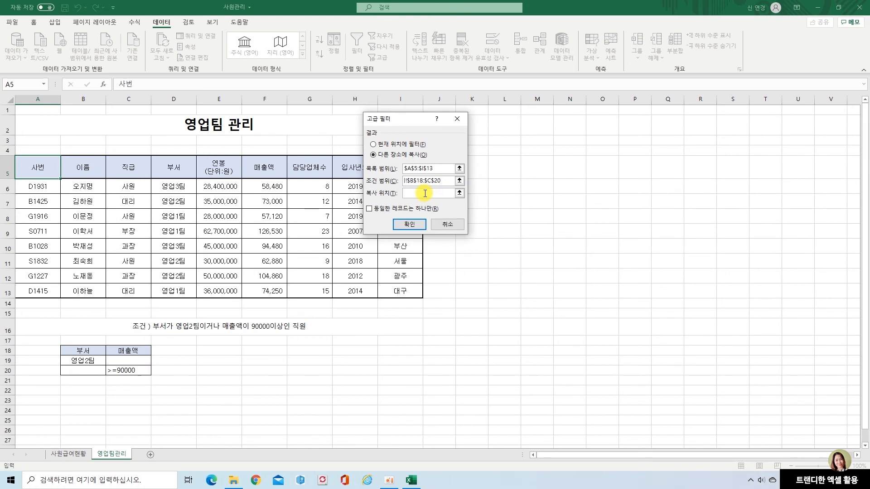
left_click(39, 393)
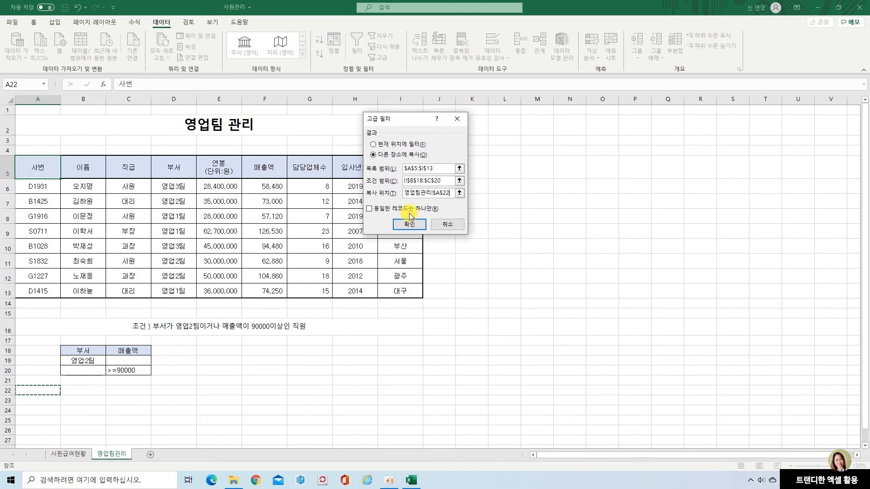
left_click(372, 211)
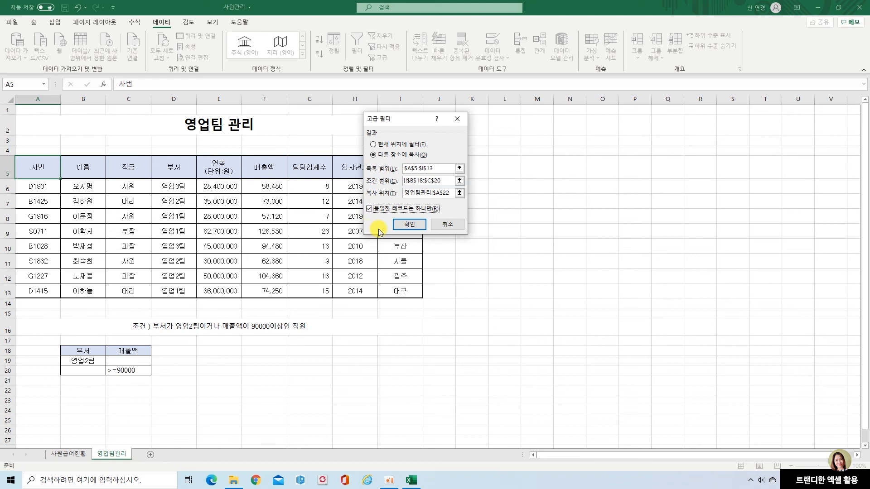
left_click(369, 209)
left_click(411, 224)
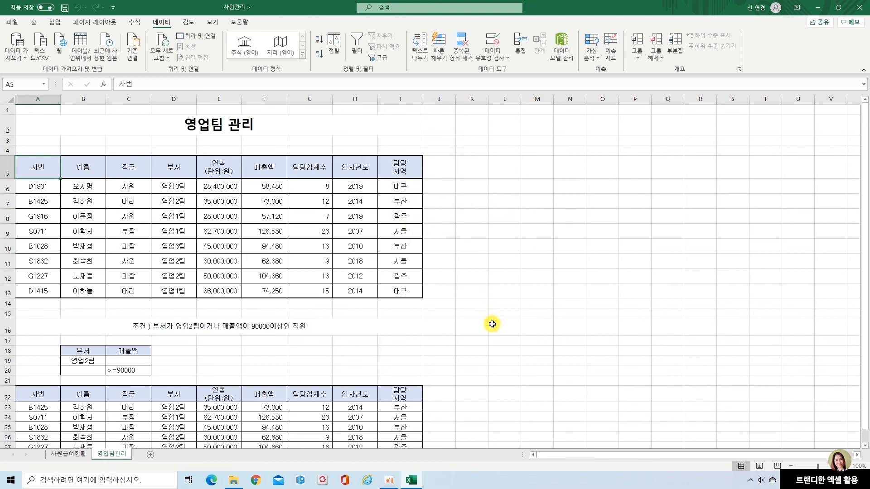
Check the 부서 and 매출액 values of the extracted rows against the two criteria.
scroll(503, 399, "down", 1)
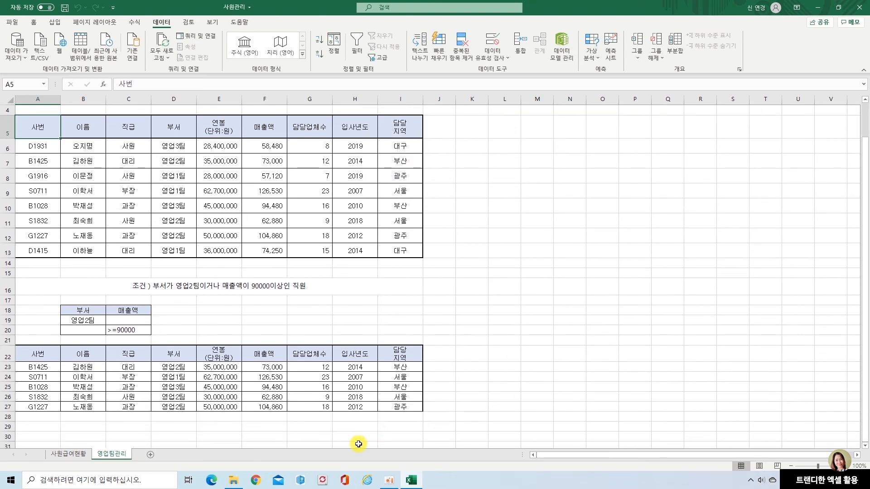
left_click(174, 367)
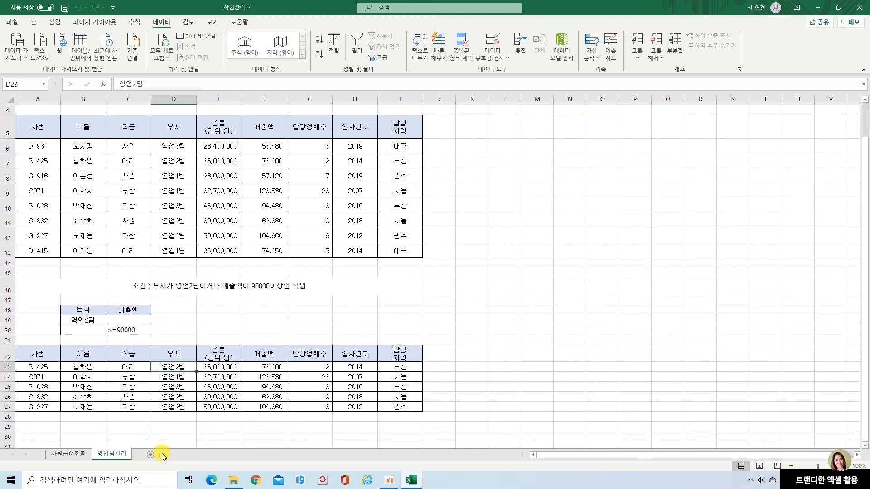
left_click(164, 397)
left_click(169, 407)
left_click(173, 387)
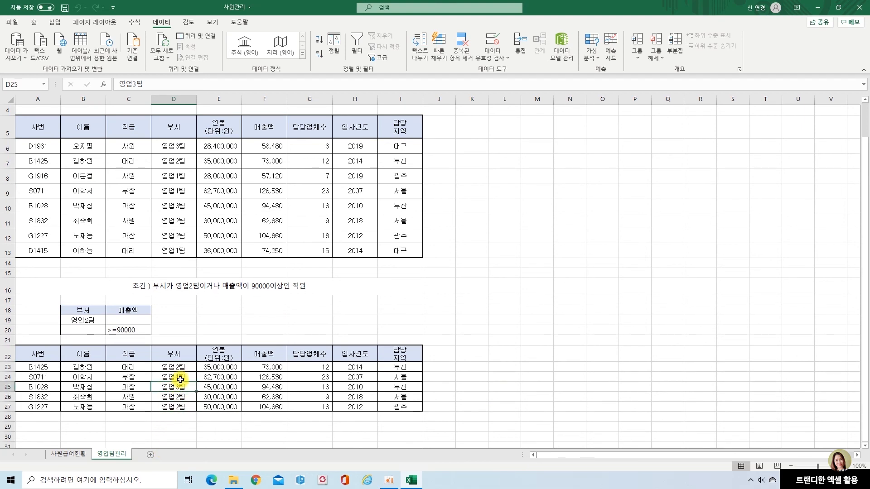
left_click(182, 378)
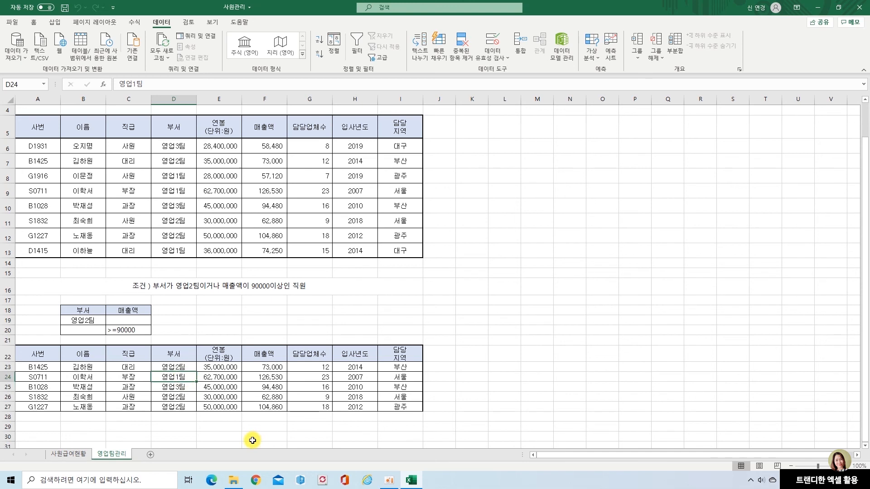
left_click(268, 378)
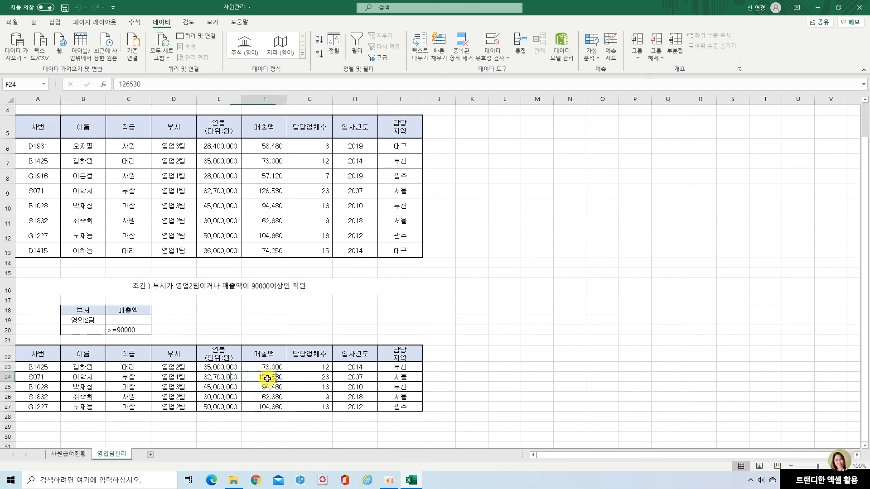
left_click(266, 387)
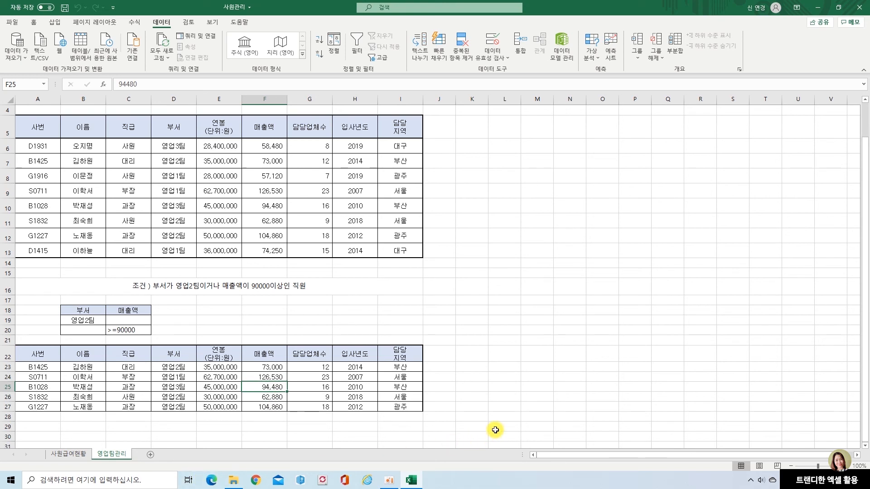
Copy the 이름 and 직급 header cells from B5:C5 into K22:L22 beside the extracted table.
left_click(476, 354)
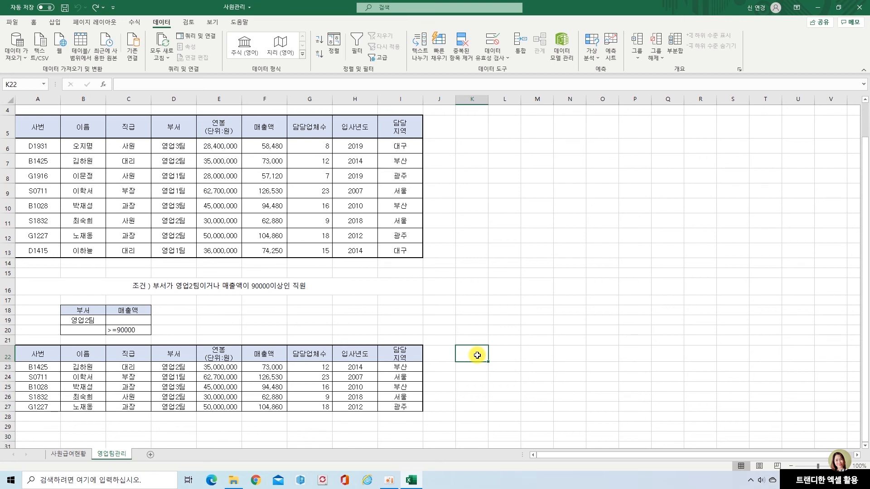
left_click_drag(98, 124, 125, 128)
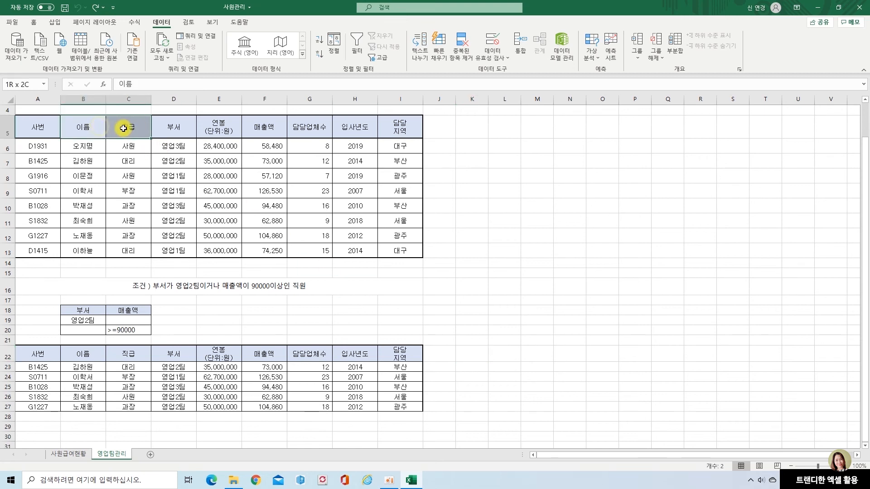
key("ctrl+c")
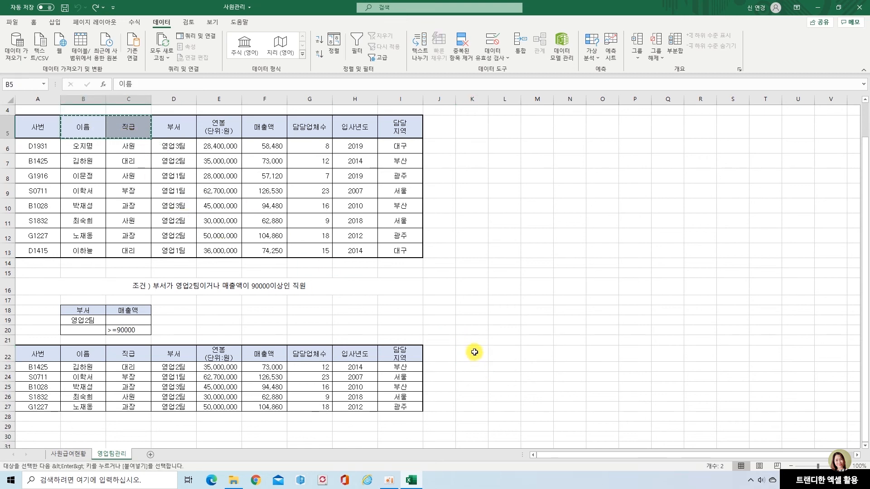
left_click(472, 353)
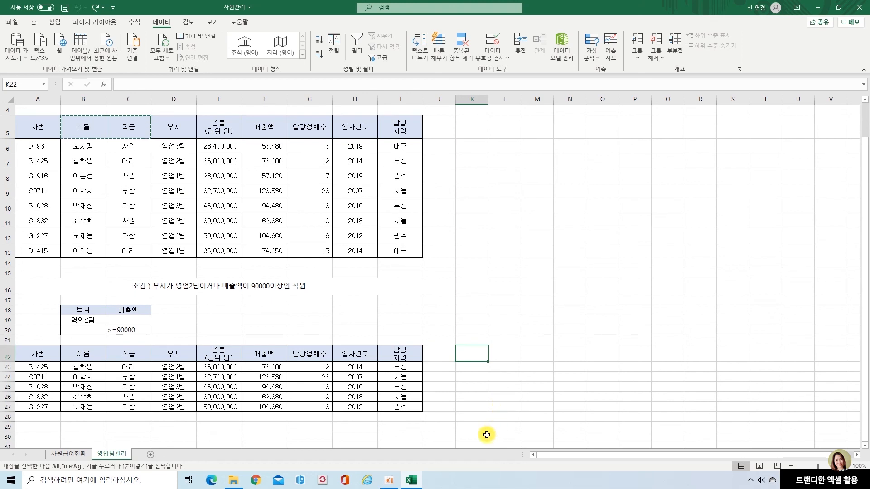
key("ctrl+v")
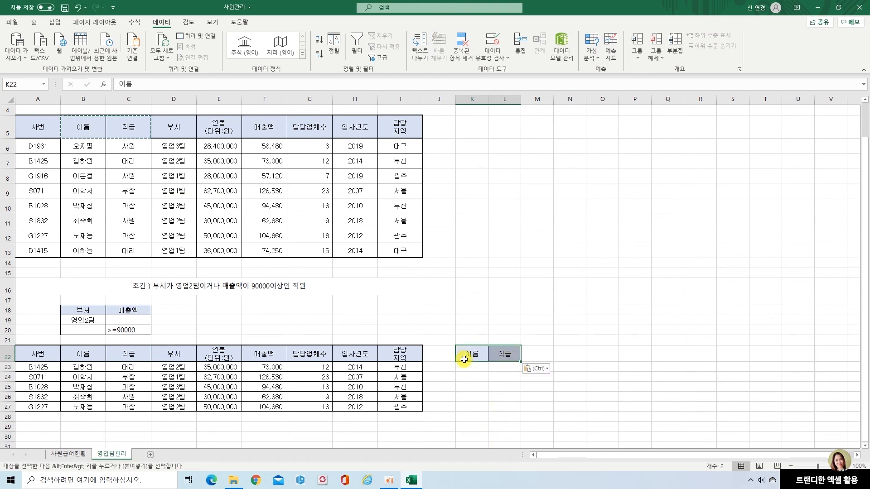
left_click(476, 409)
left_click(470, 354)
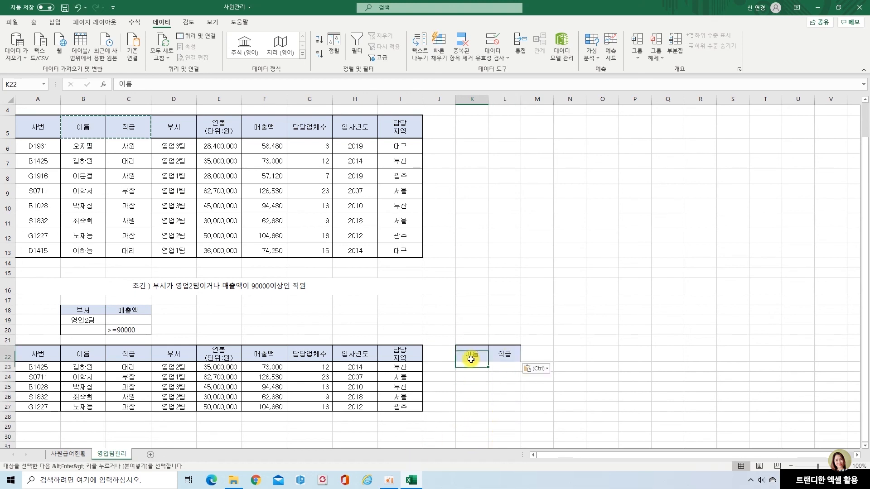
key("Escape")
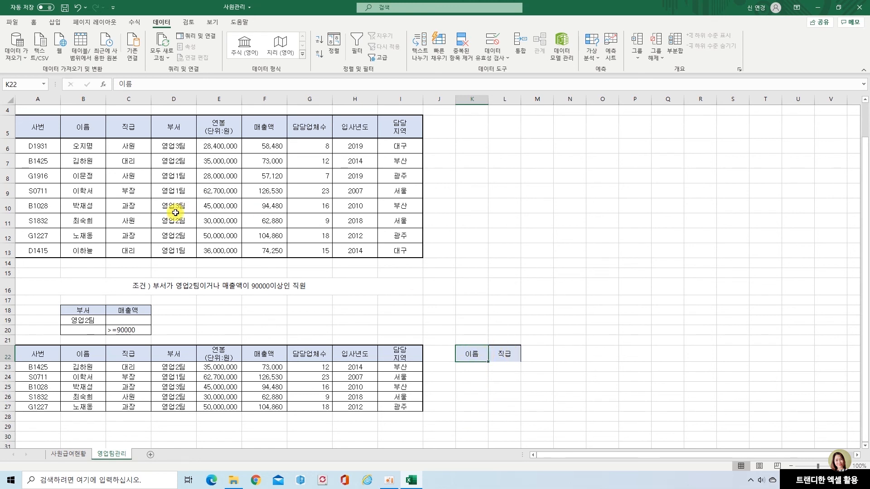
Run the advanced filter again on A5:I13 with criteria B18:C20, copying the results to the 이름 and 직급 headers in K22:L22.
left_click(40, 127)
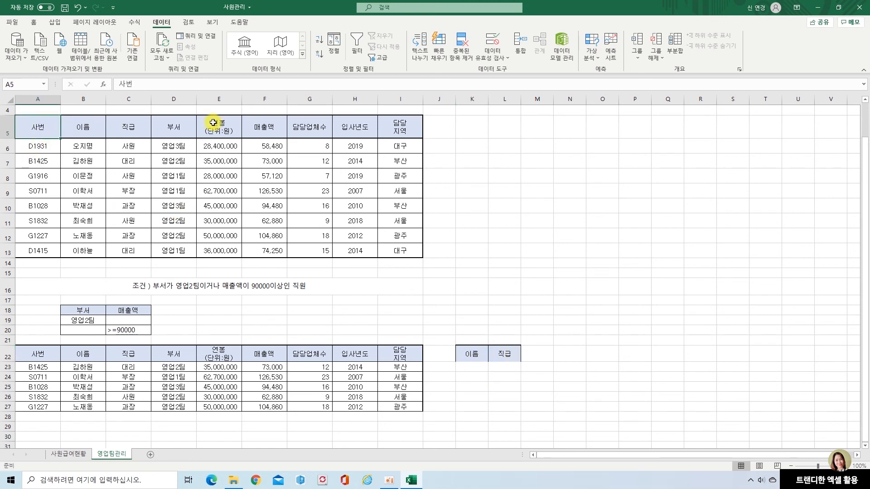
left_click(381, 62)
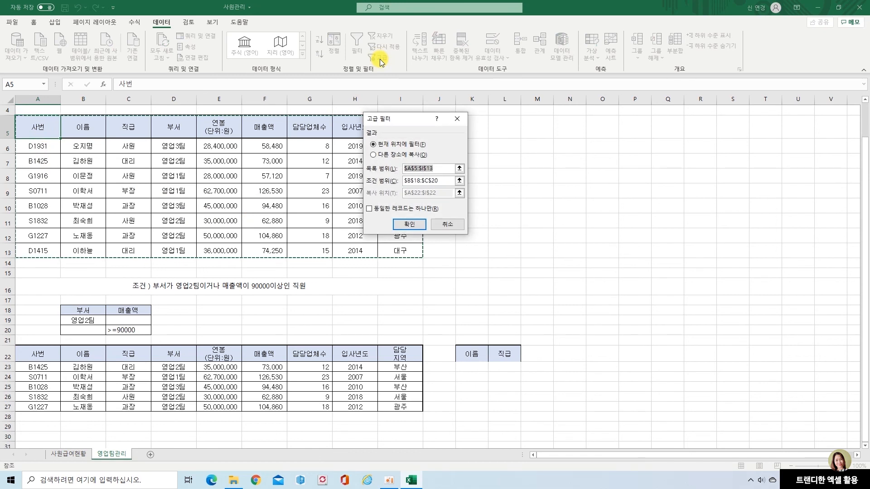
left_click(373, 155)
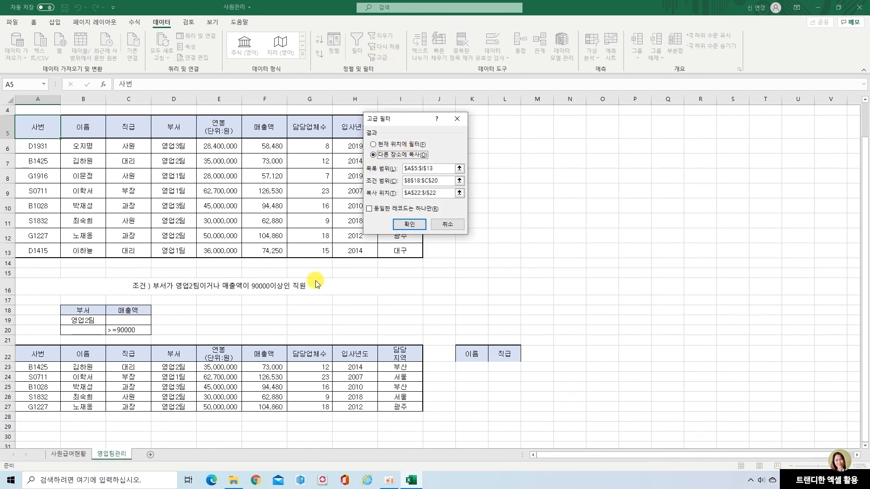
left_click(445, 168)
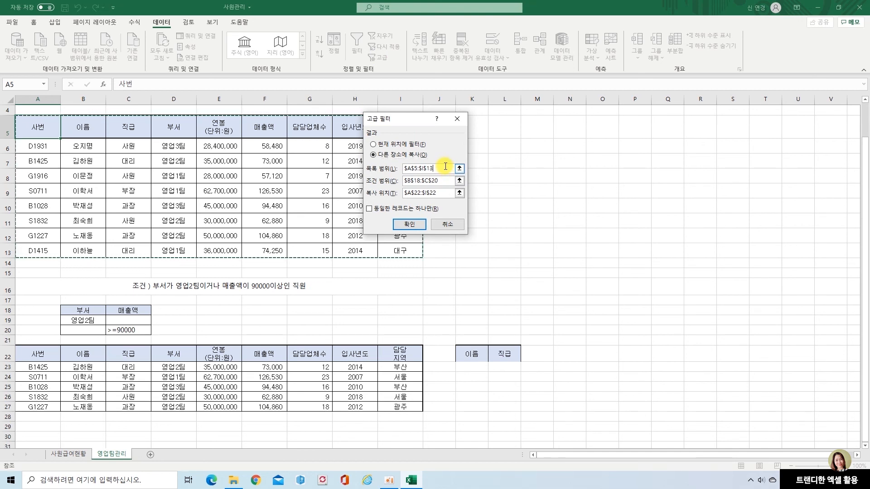
left_click(442, 181)
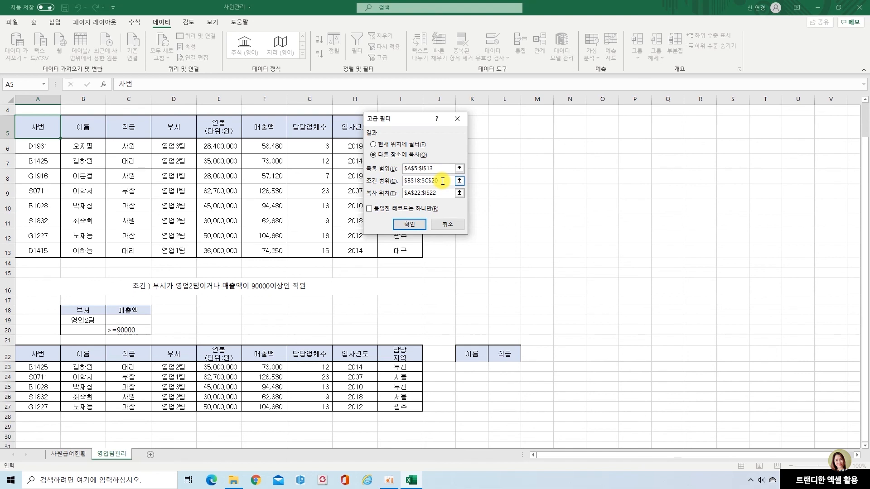
left_click(443, 192)
left_click_drag(443, 193, 379, 190)
key("BackSpace")
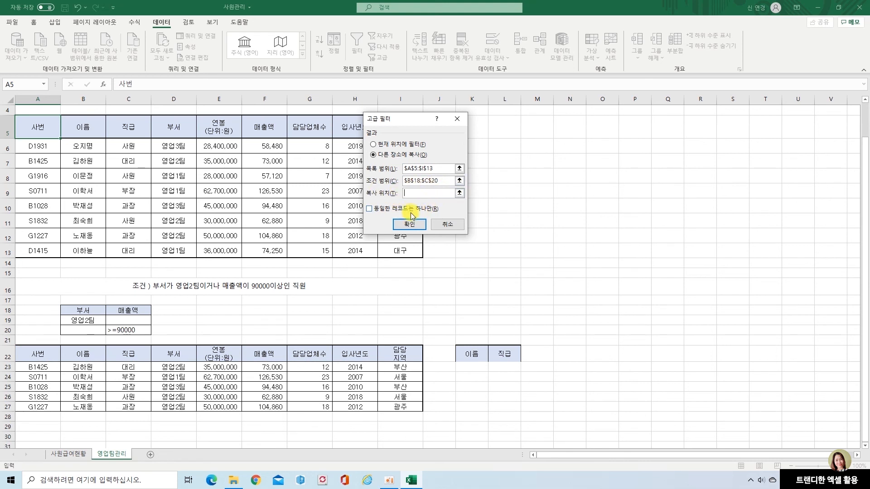
left_click_drag(468, 353, 493, 357)
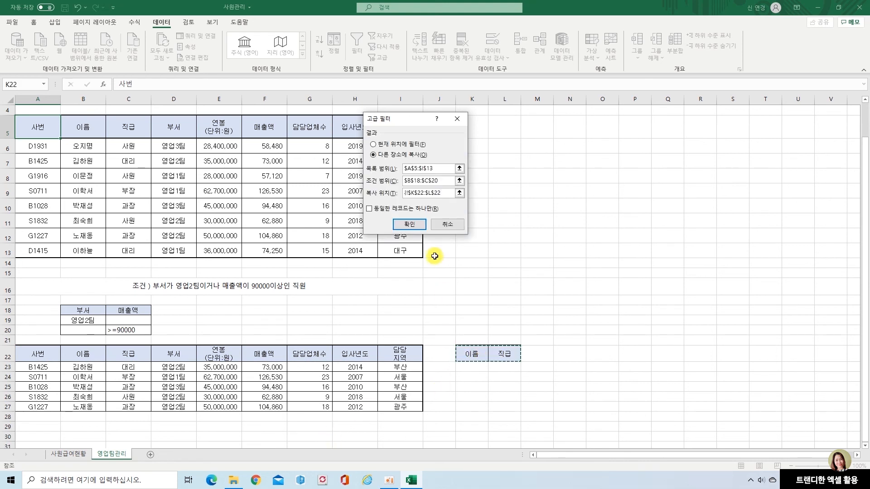
left_click(410, 224)
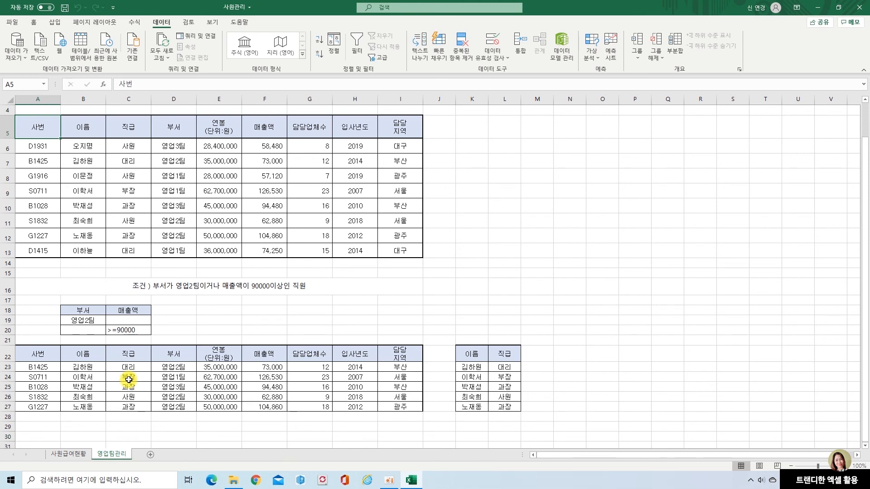
left_click_drag(18, 345, 420, 414)
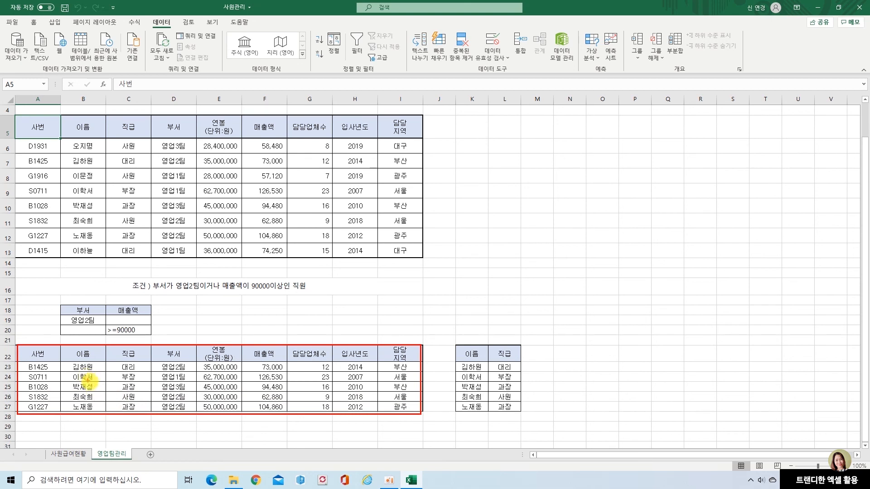
mouse_move(454, 337)
left_mouse_down()
mouse_move(486, 384)
mouse_move(530, 424)
left_mouse_up()
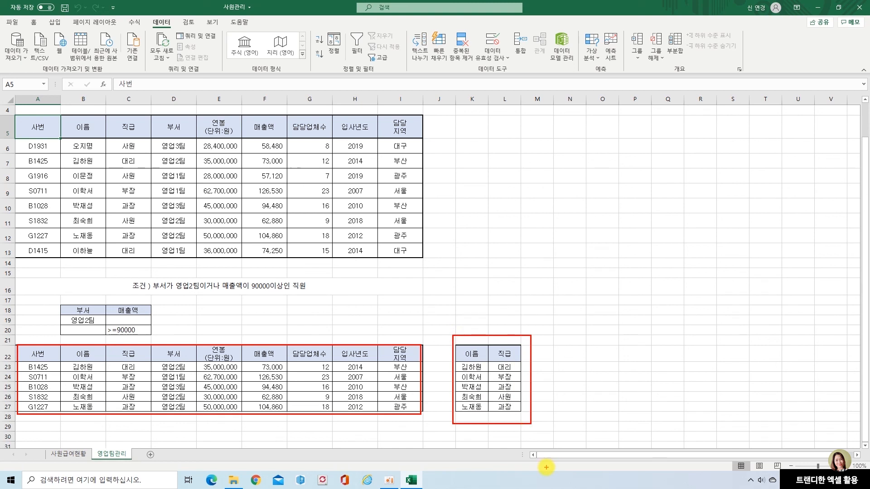
left_click_drag(478, 354, 520, 348)
key("Escape")
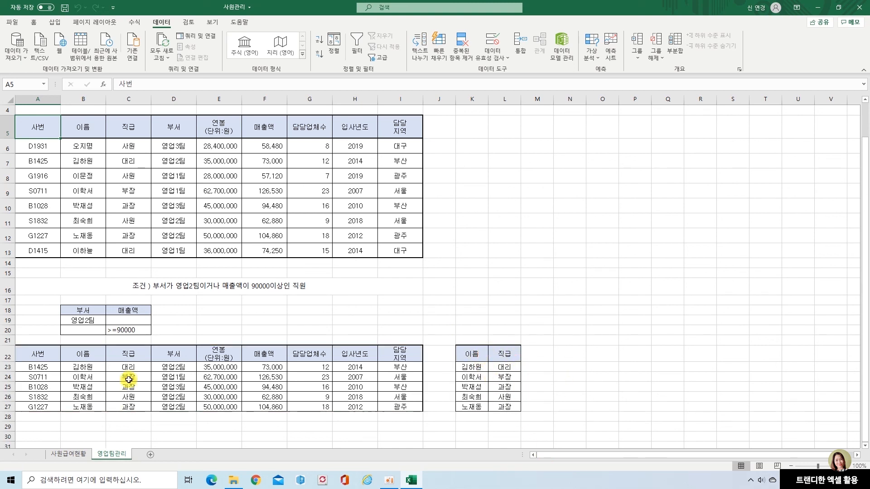